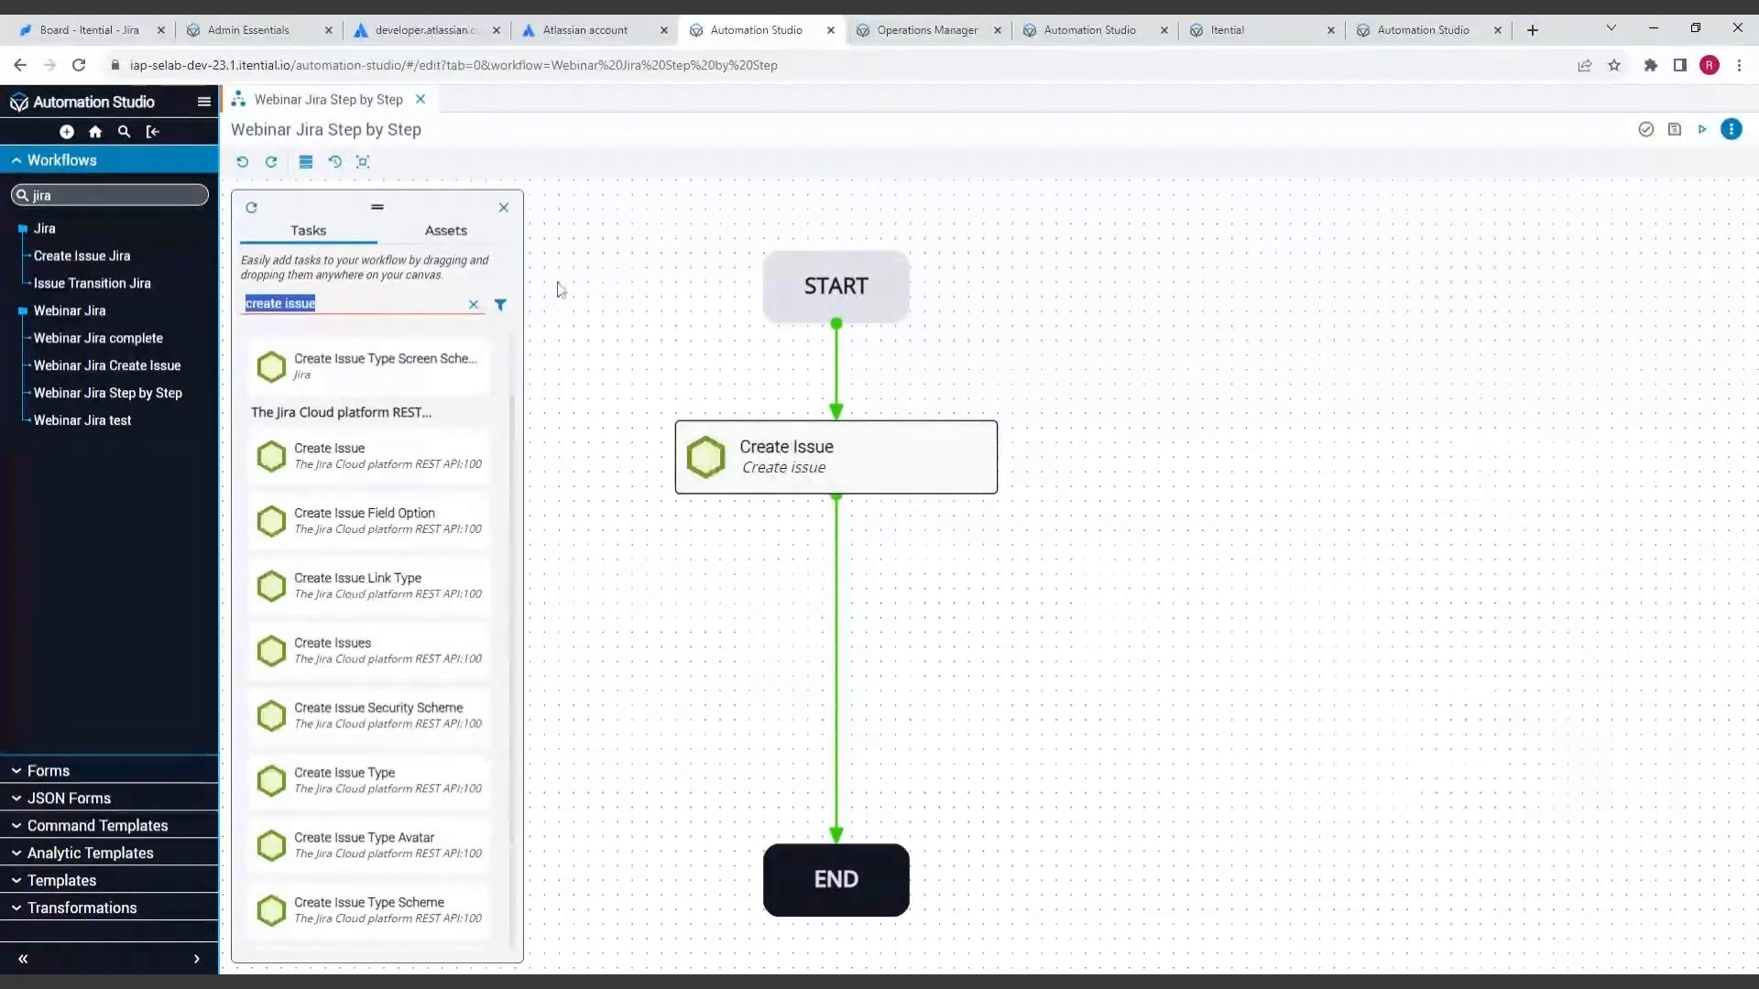
Insert the Jira Cloud platform Add Comment task between Create Issue and END, and review its input variables.
type("add co")
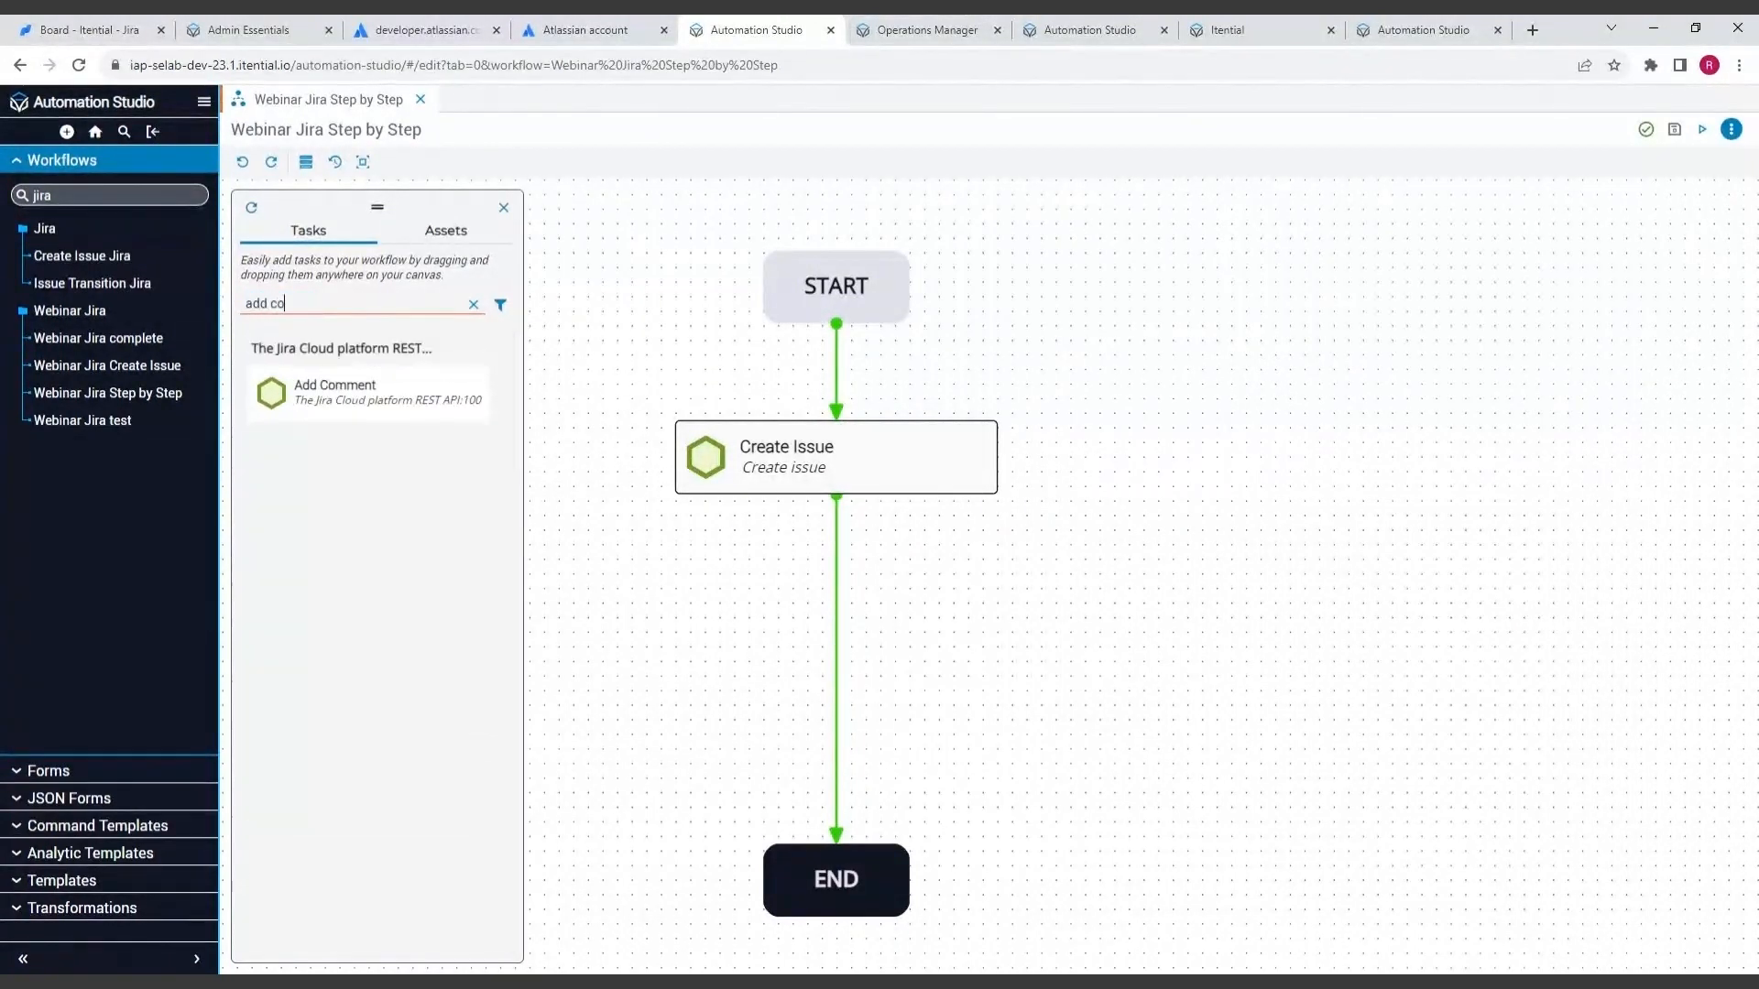
type("mment")
left_click_drag(311, 396, 843, 767)
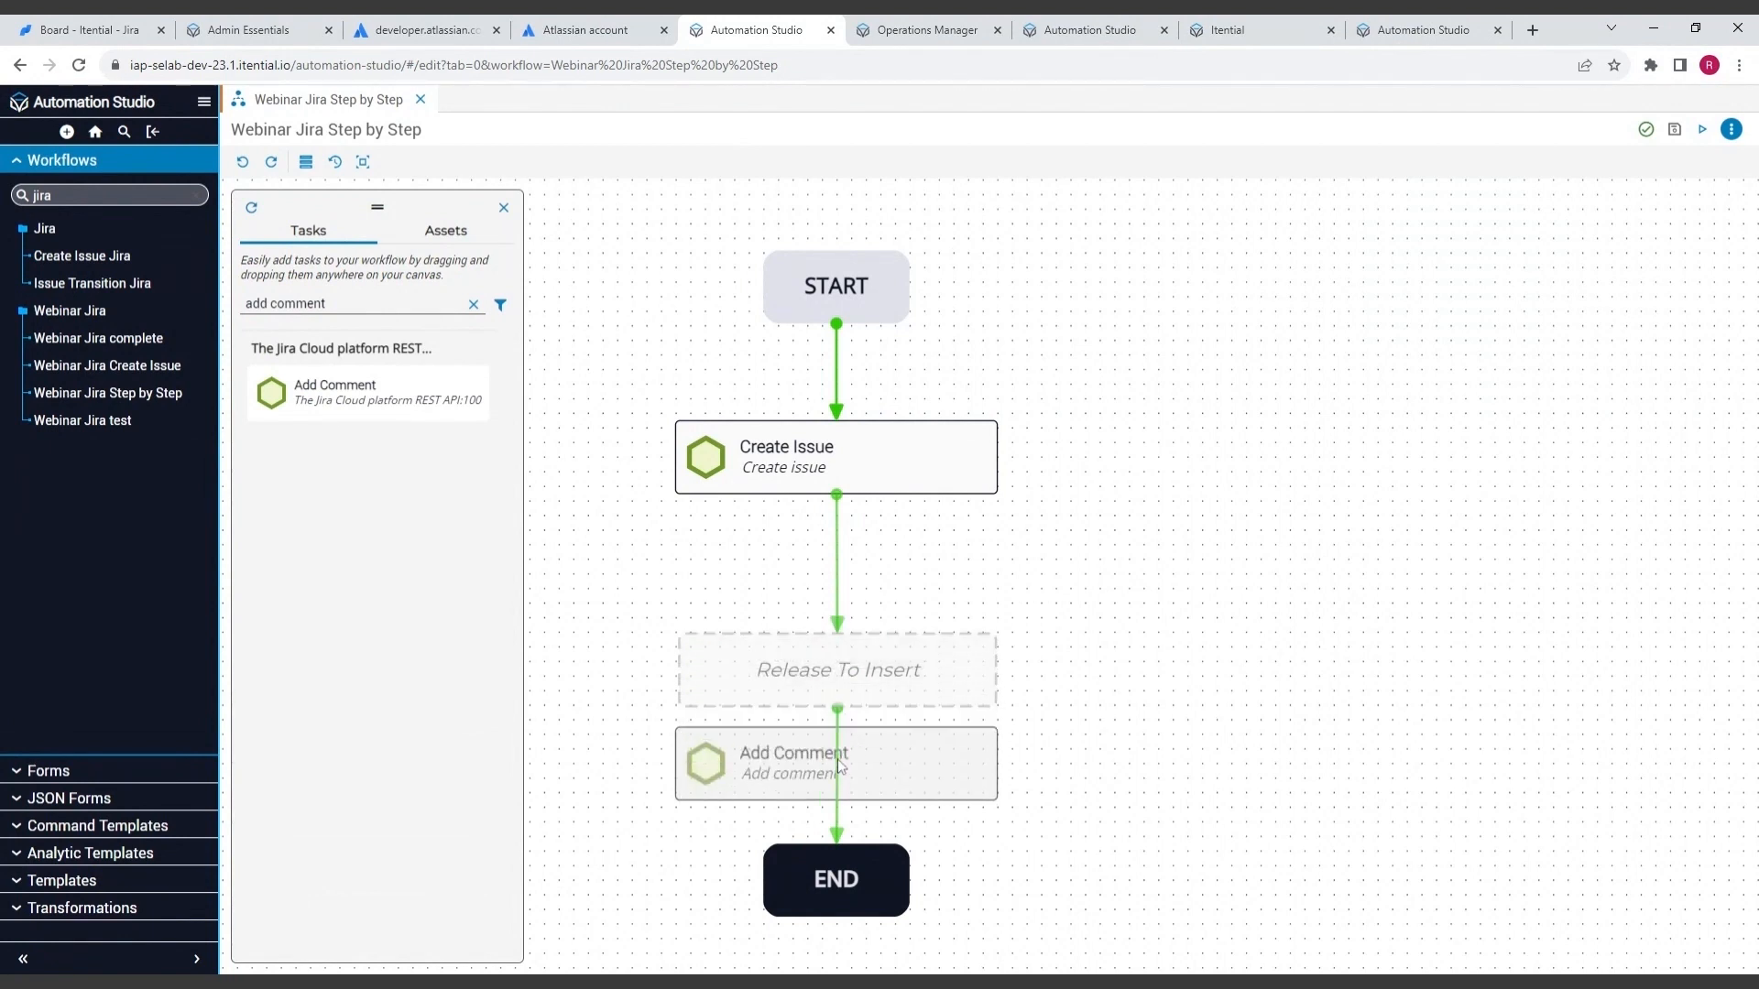
left_click_drag(1290, 684, 1269, 664)
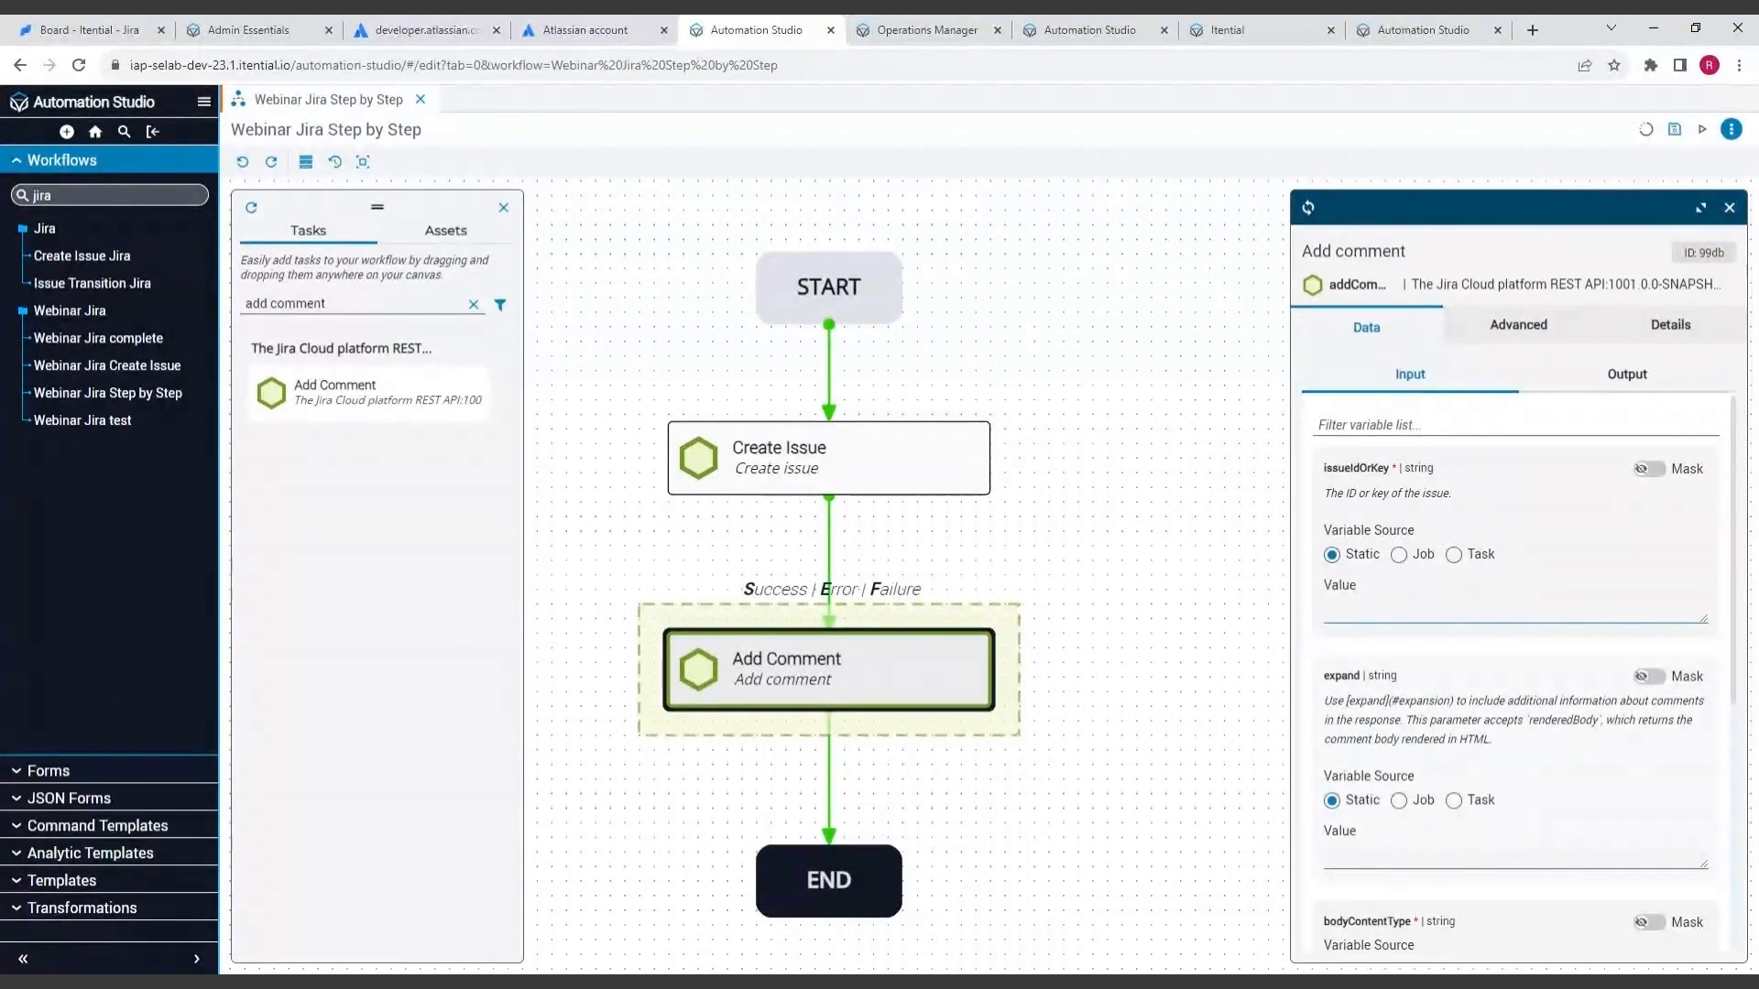
scroll(1417, 712, "down", 5)
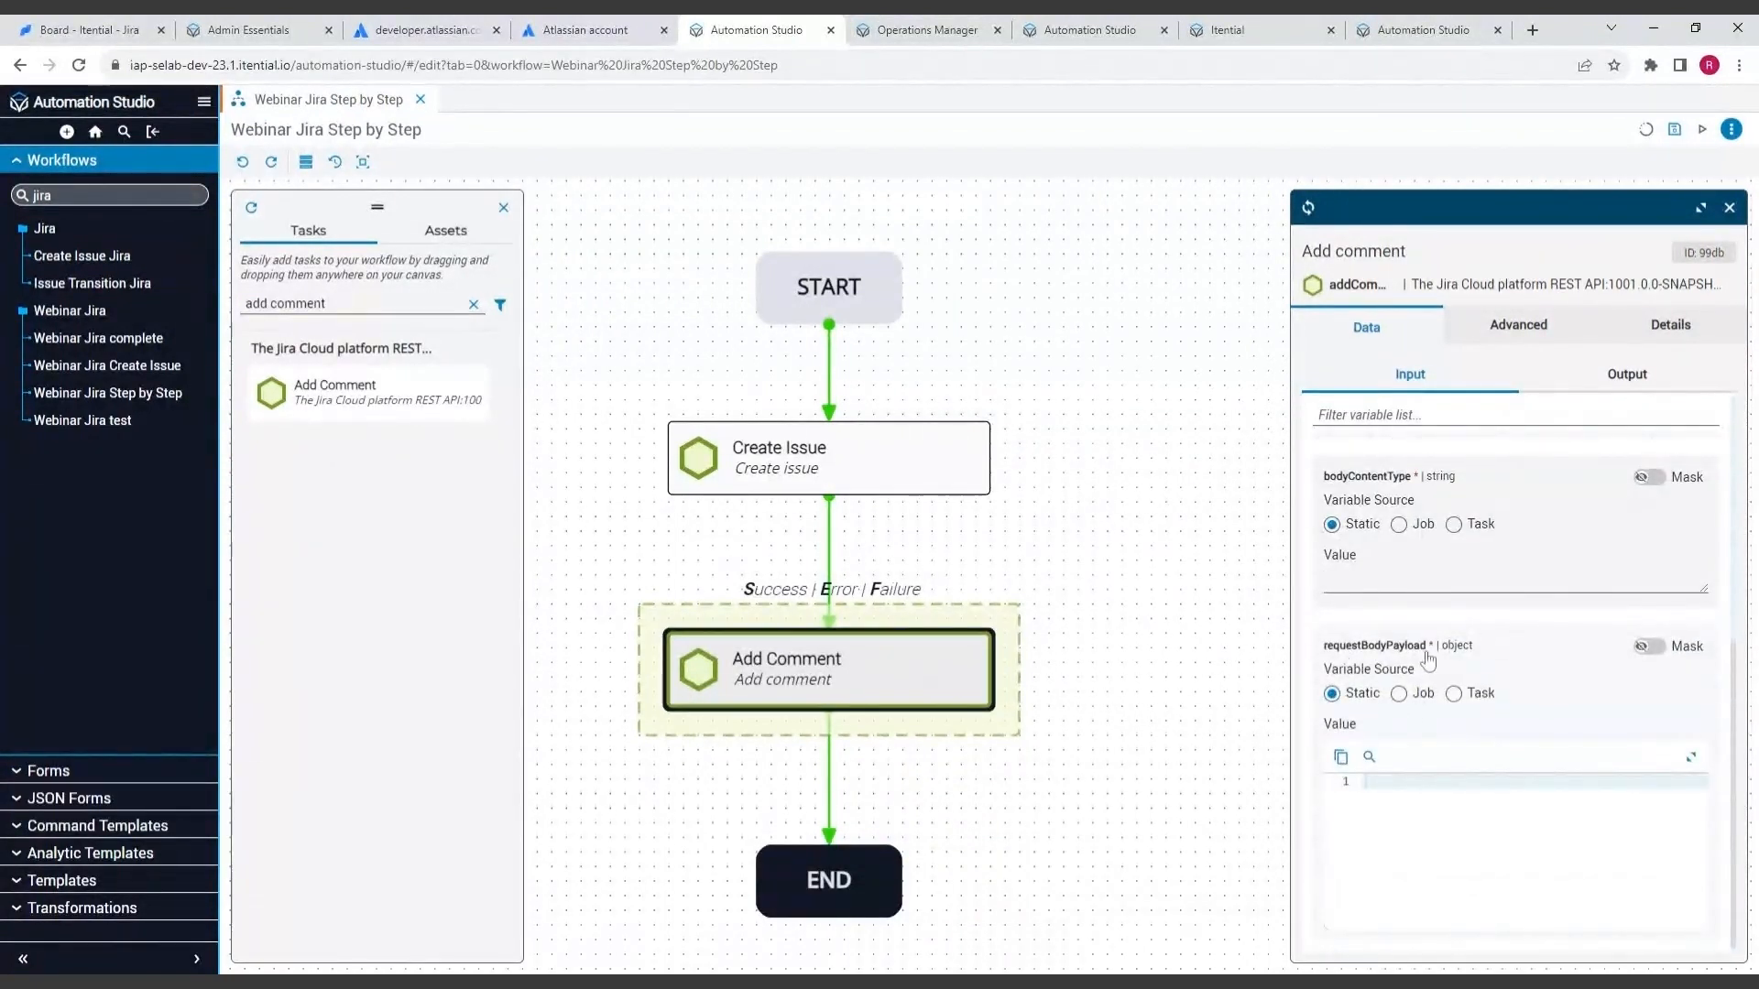
scroll(1421, 513, "up", 4)
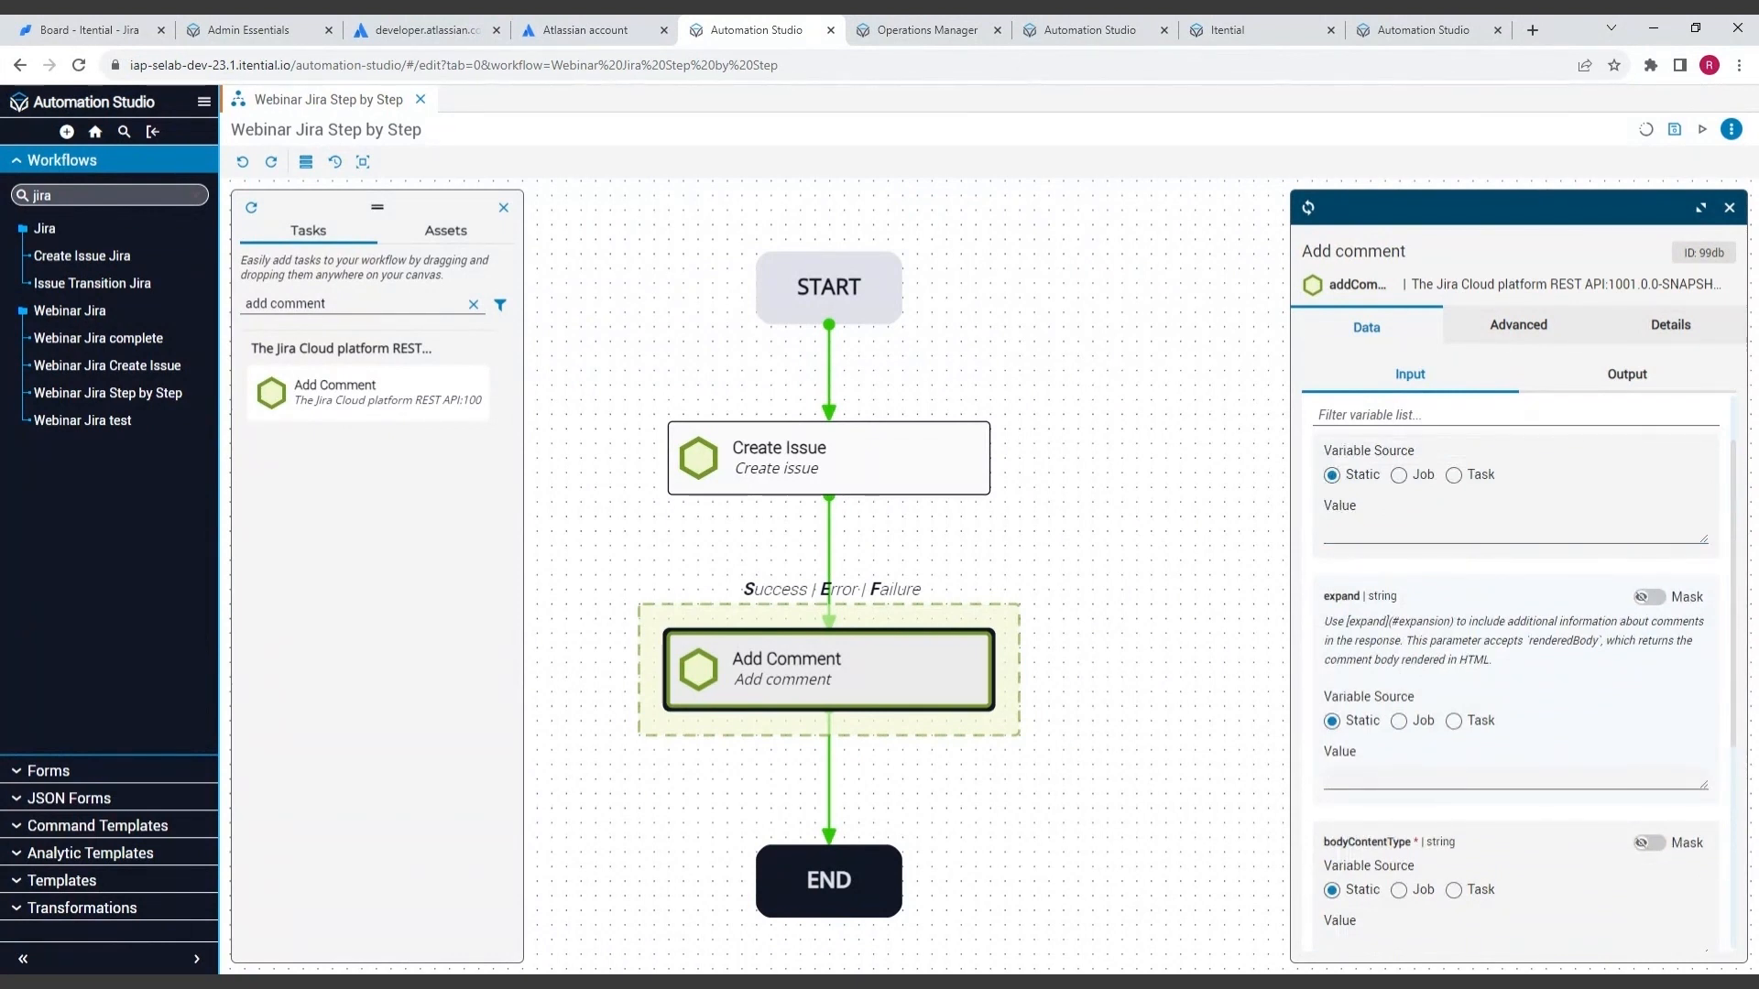
scroll(1439, 651, "up", 1)
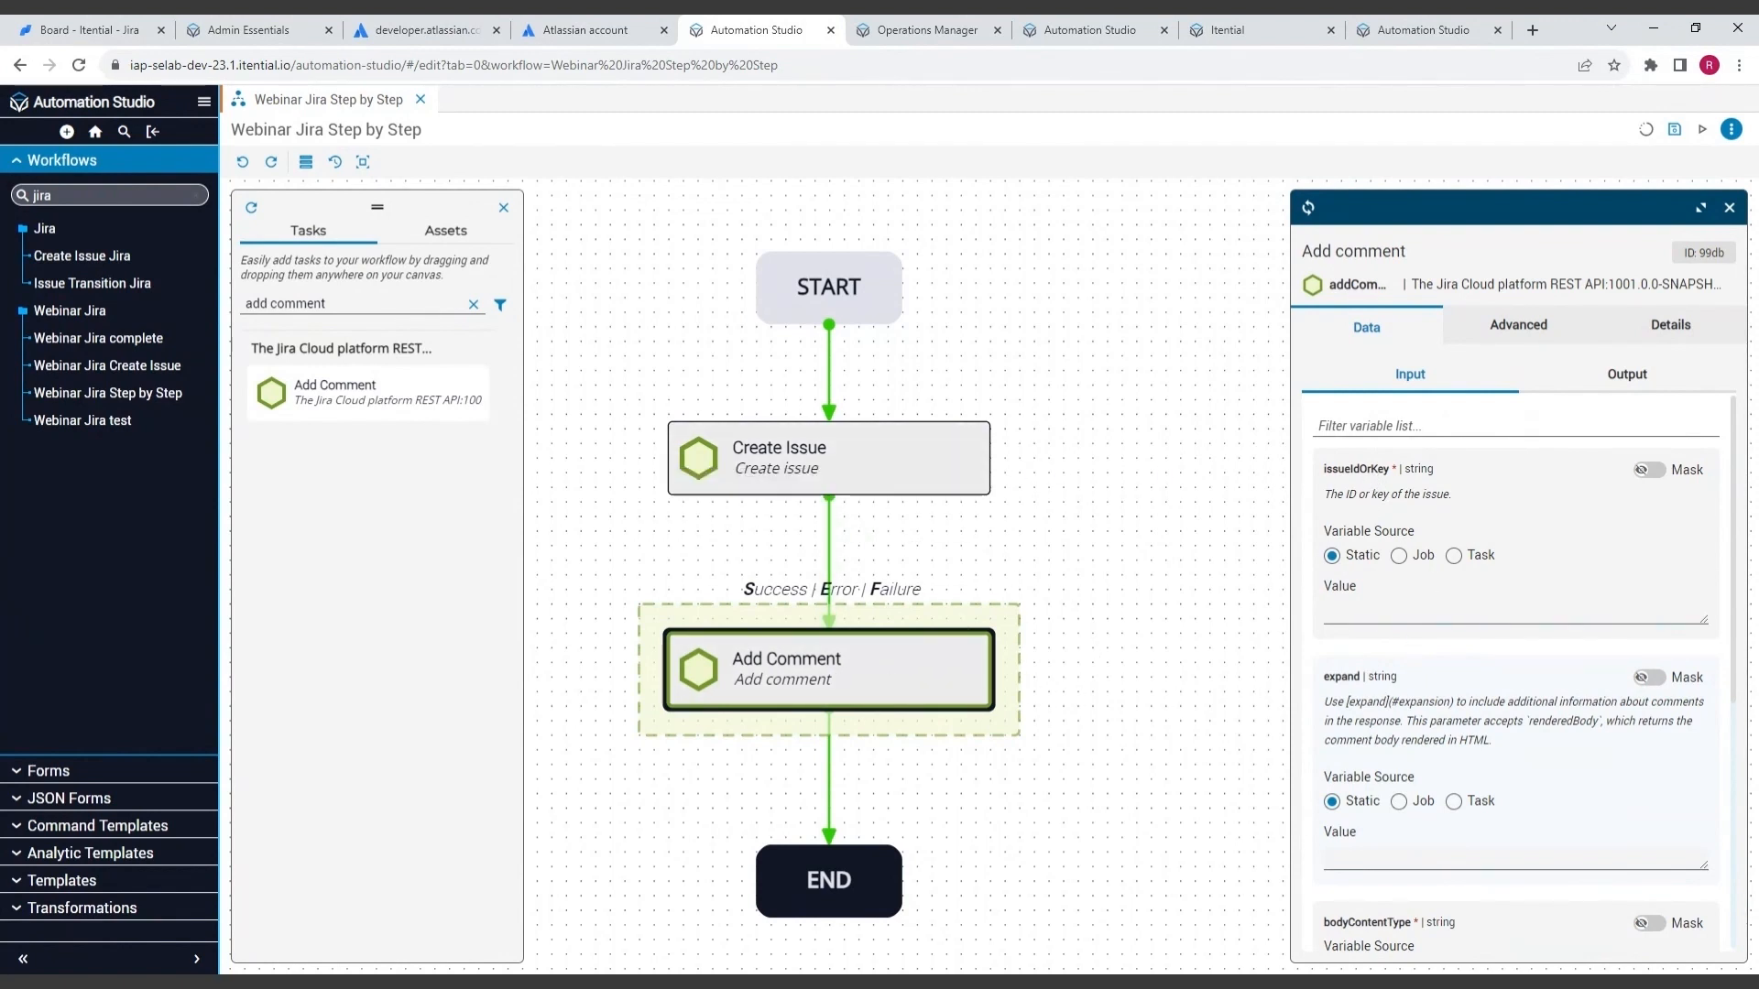
Move Add Comment closer to END and insert the WorkFlowEngine Query task between Create Issue and Add Comment.
left_click_drag(904, 666, 900, 772)
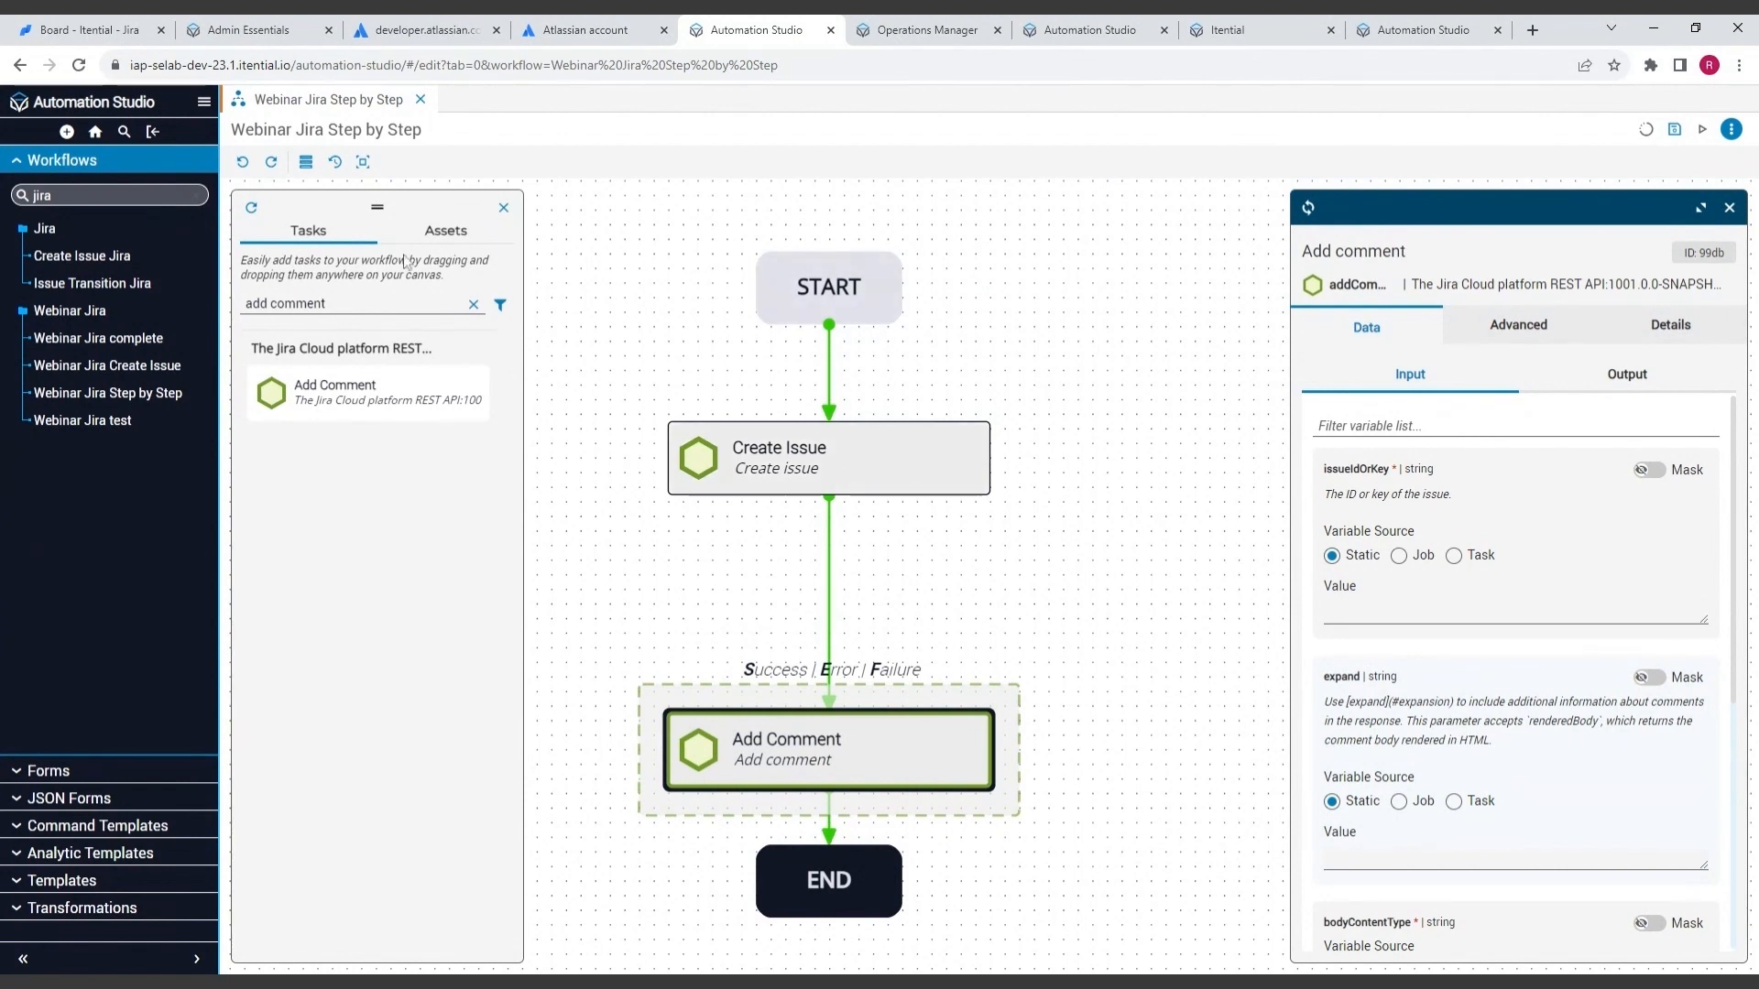
left_click(473, 304)
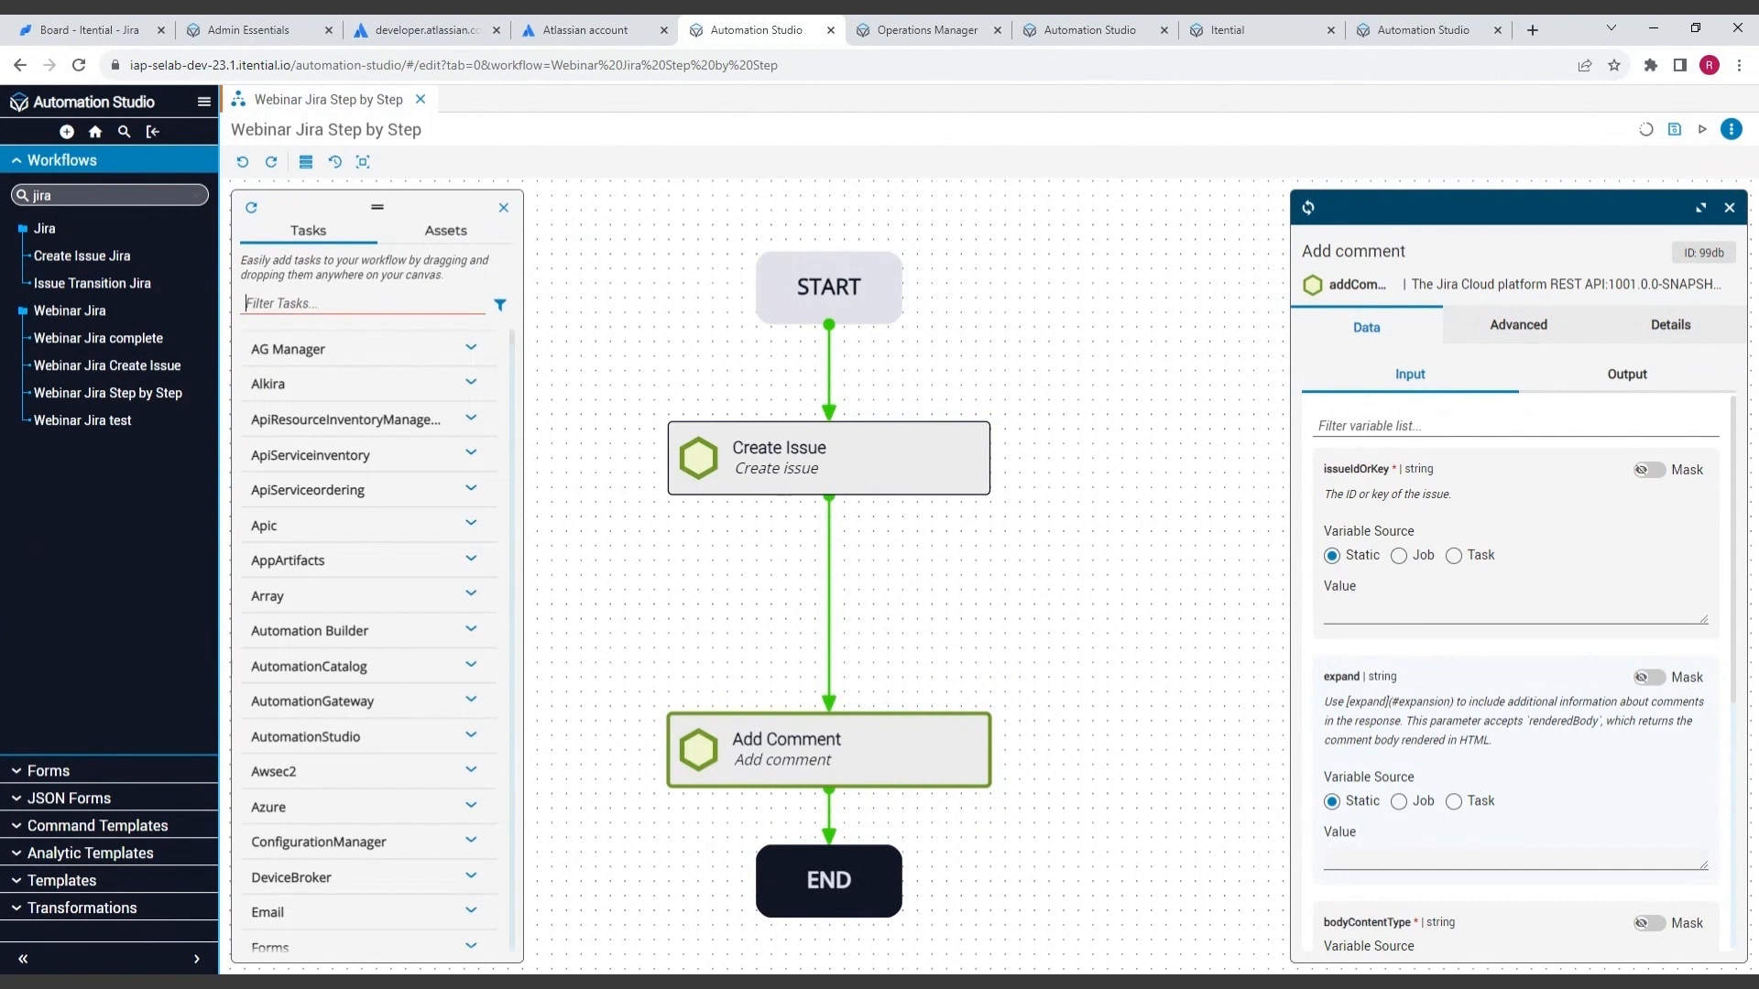
type("que")
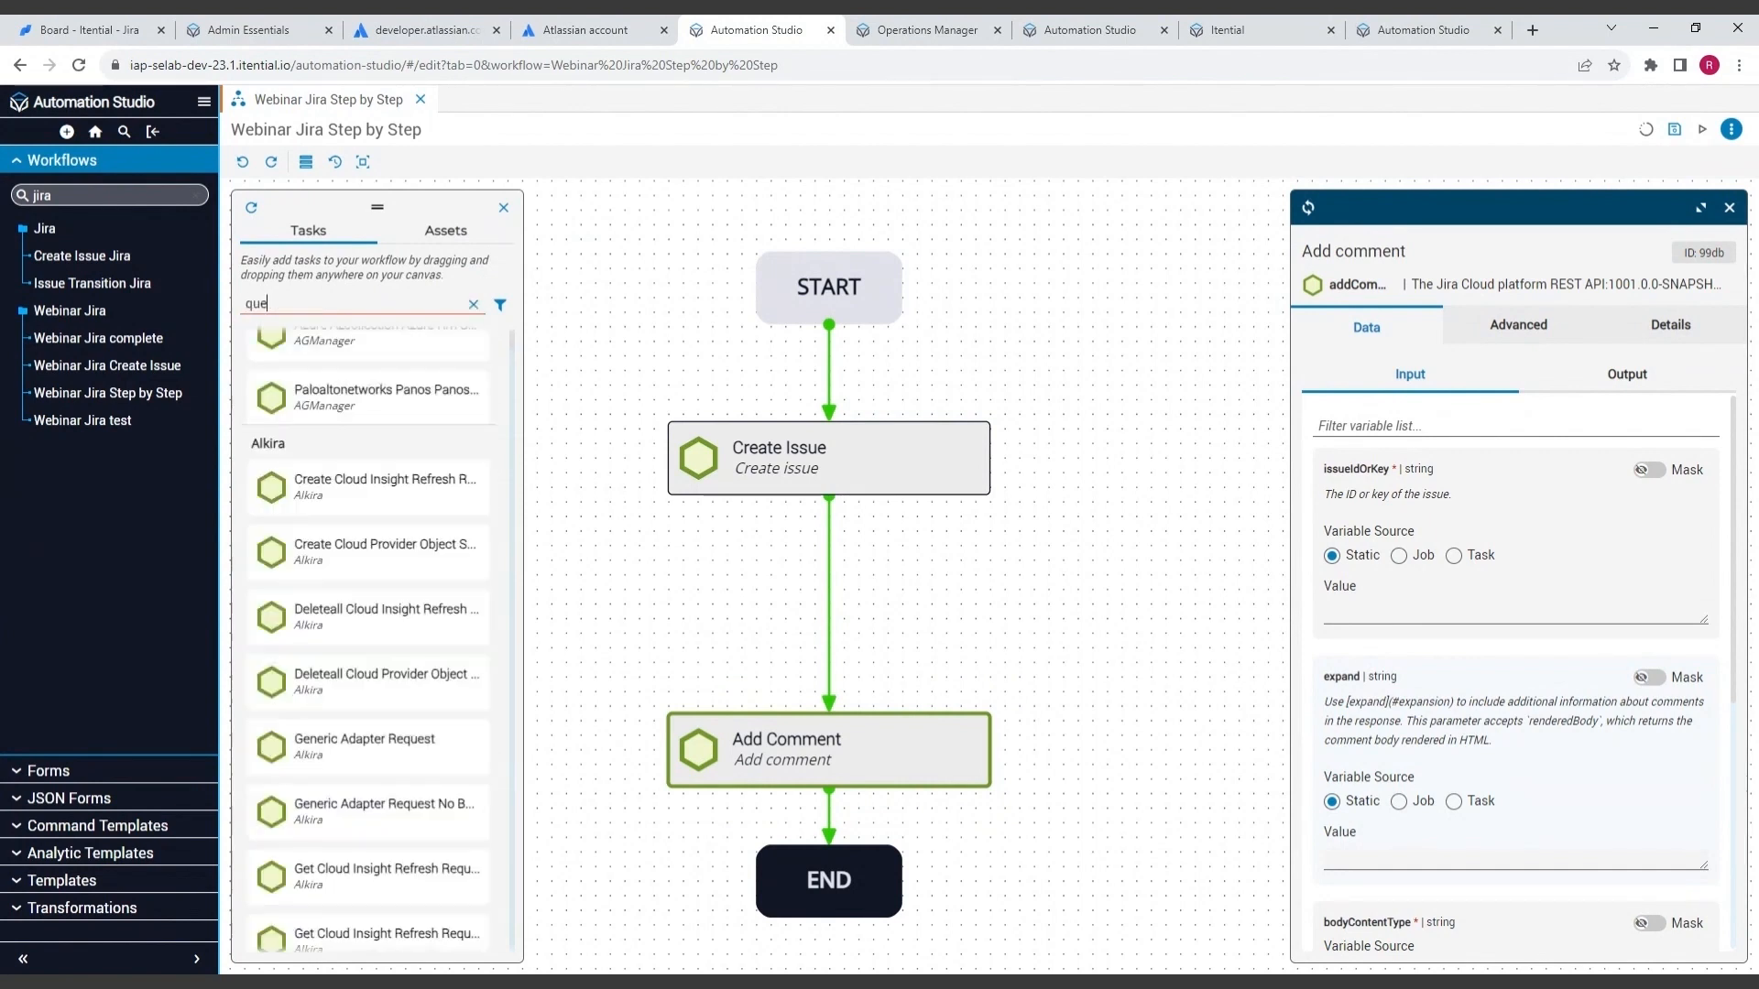
type("ry")
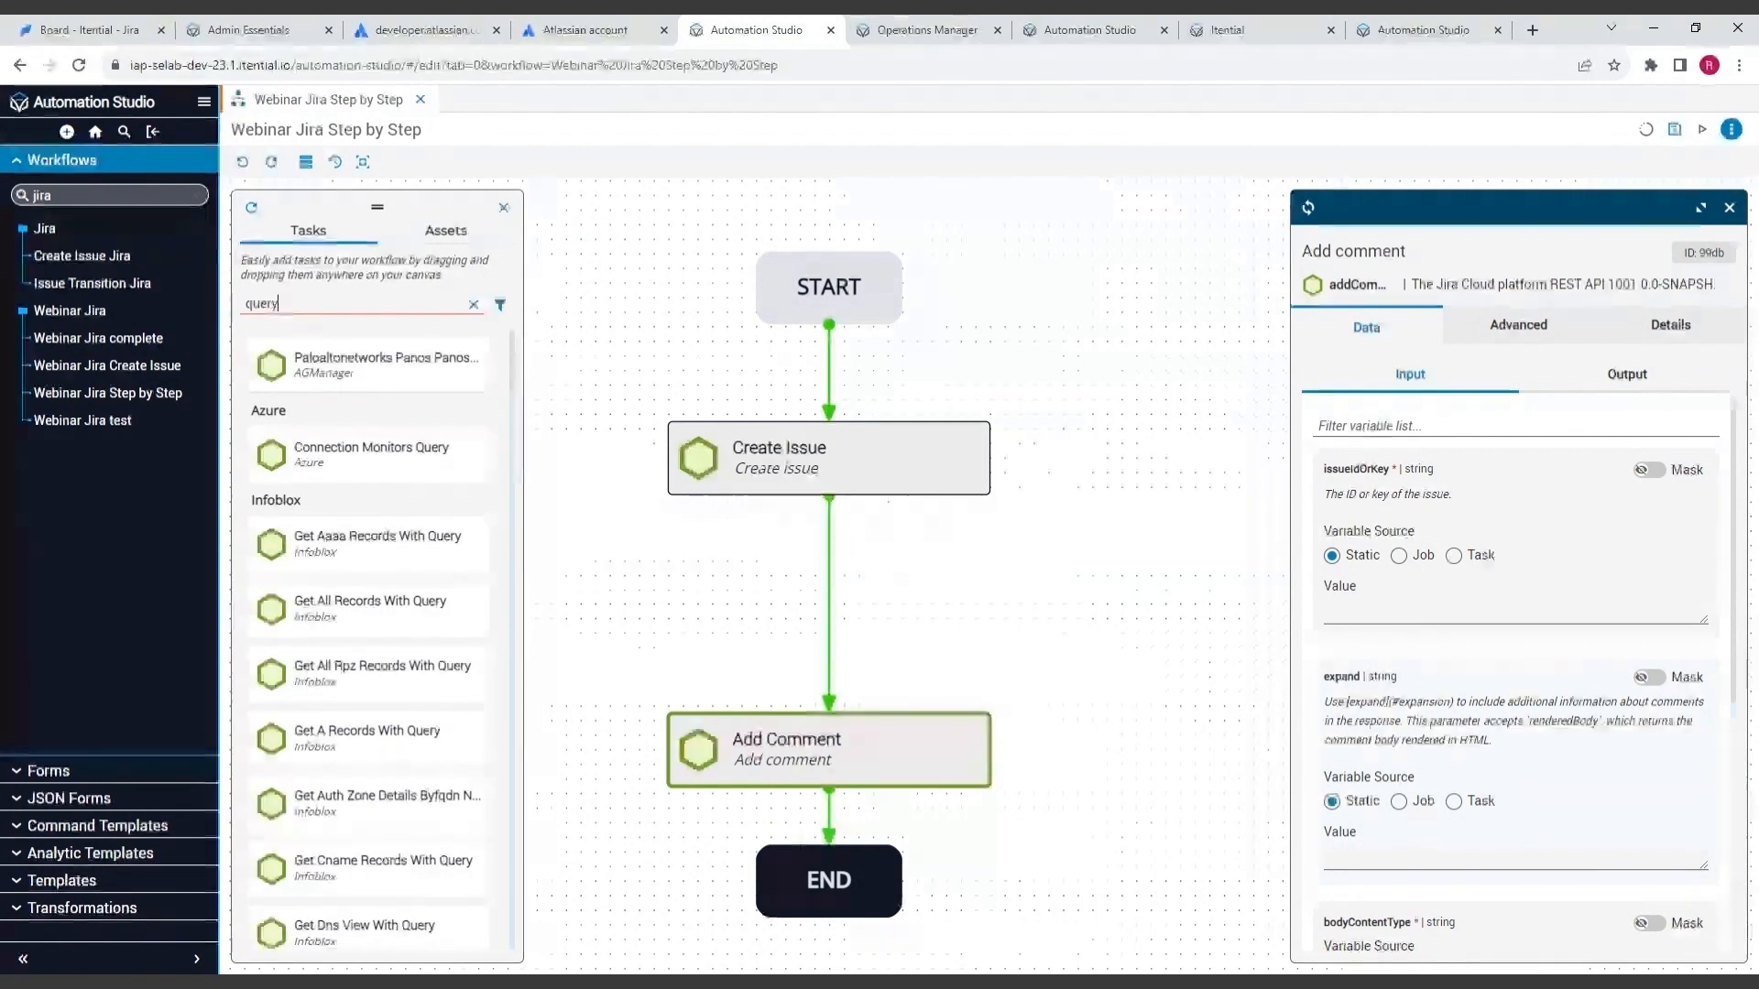
scroll(295, 471, "down", 8)
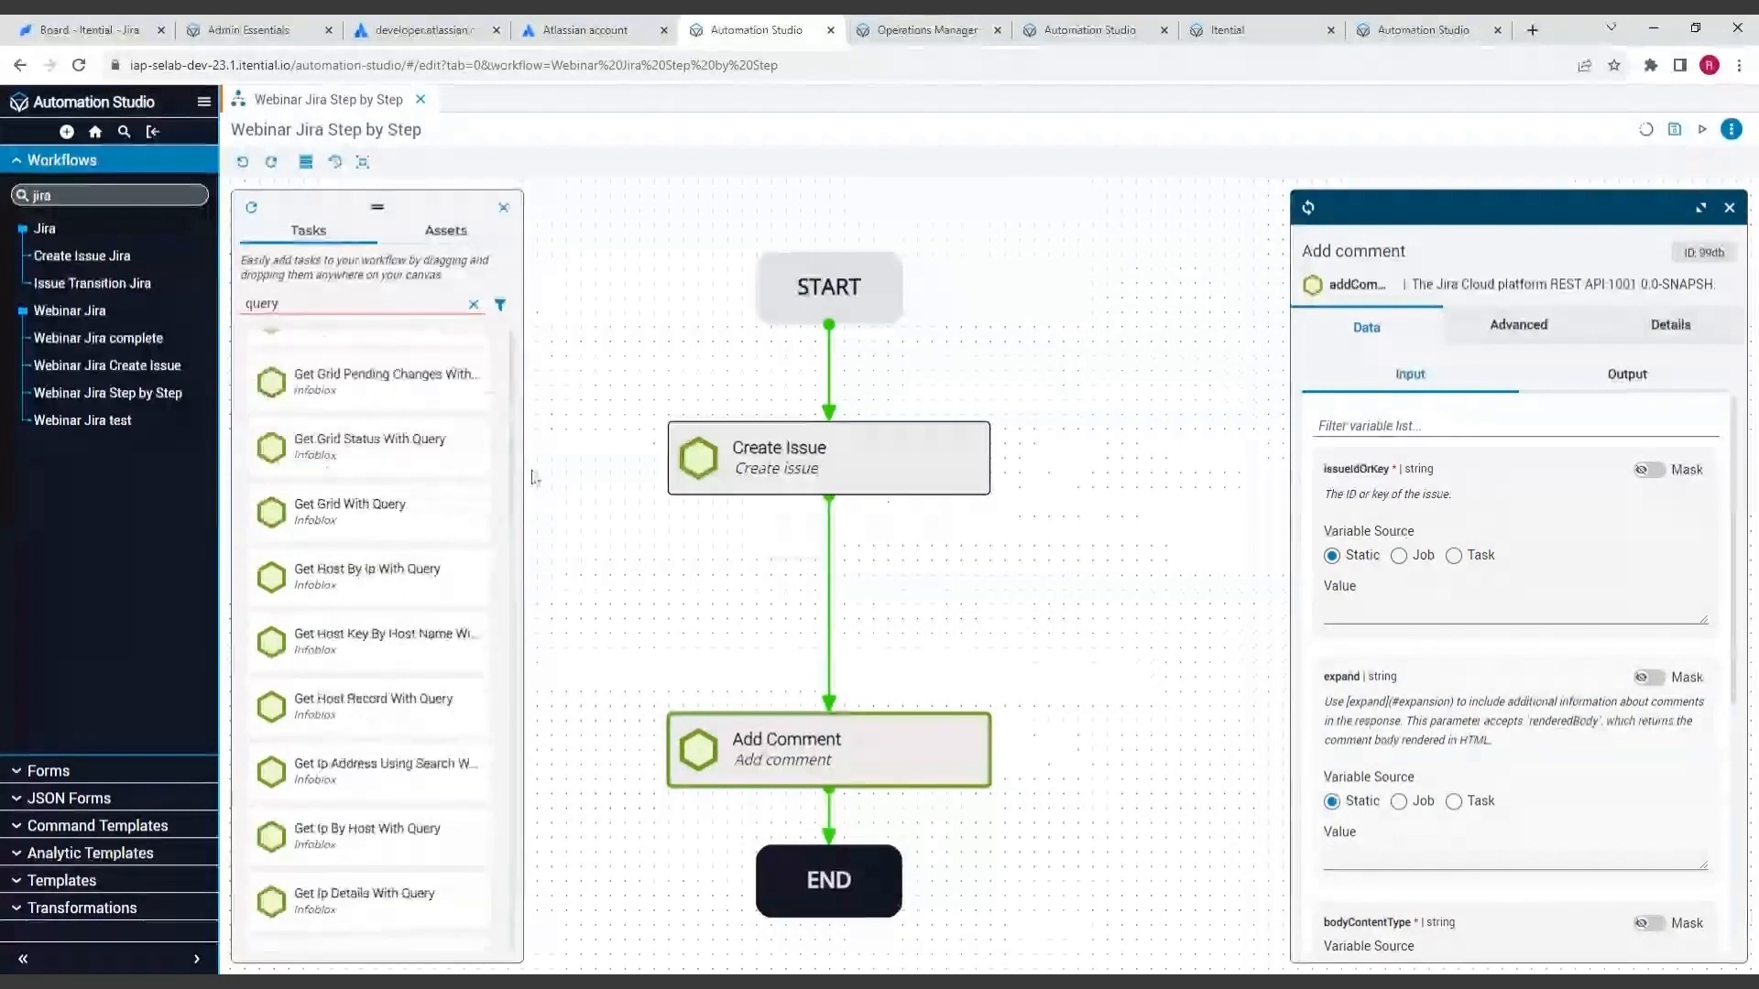
scroll(385, 697, "down", 10)
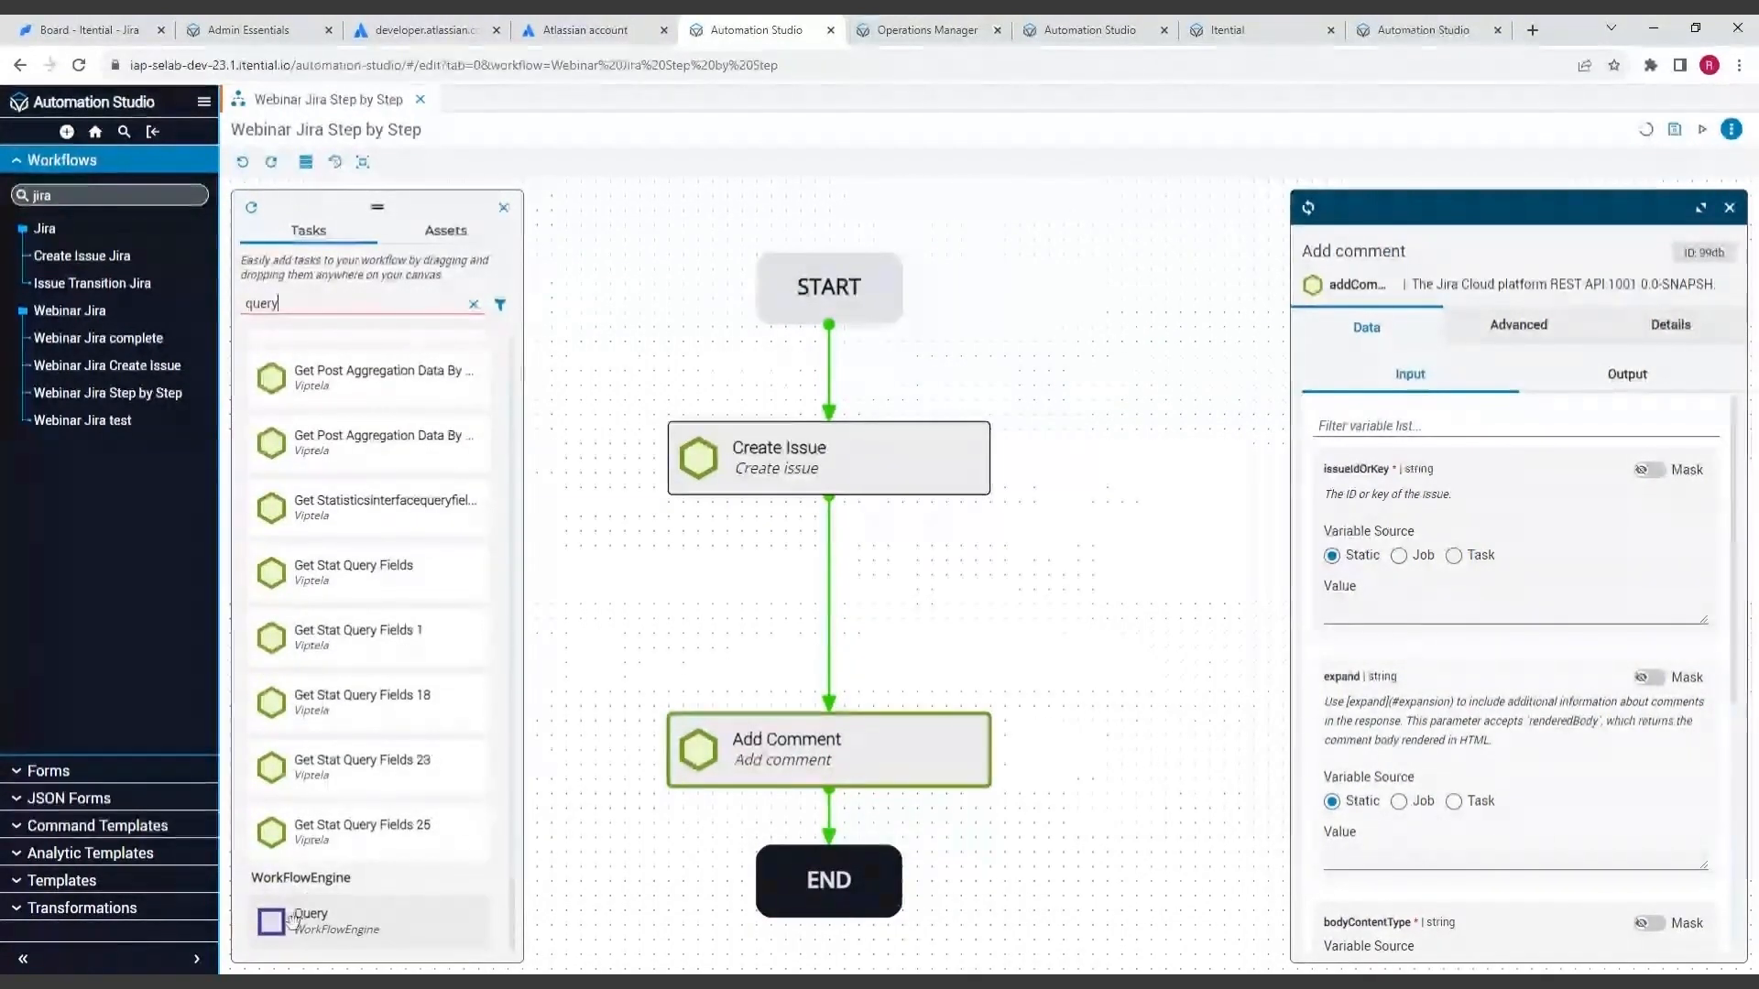
left_click_drag(292, 919, 822, 605)
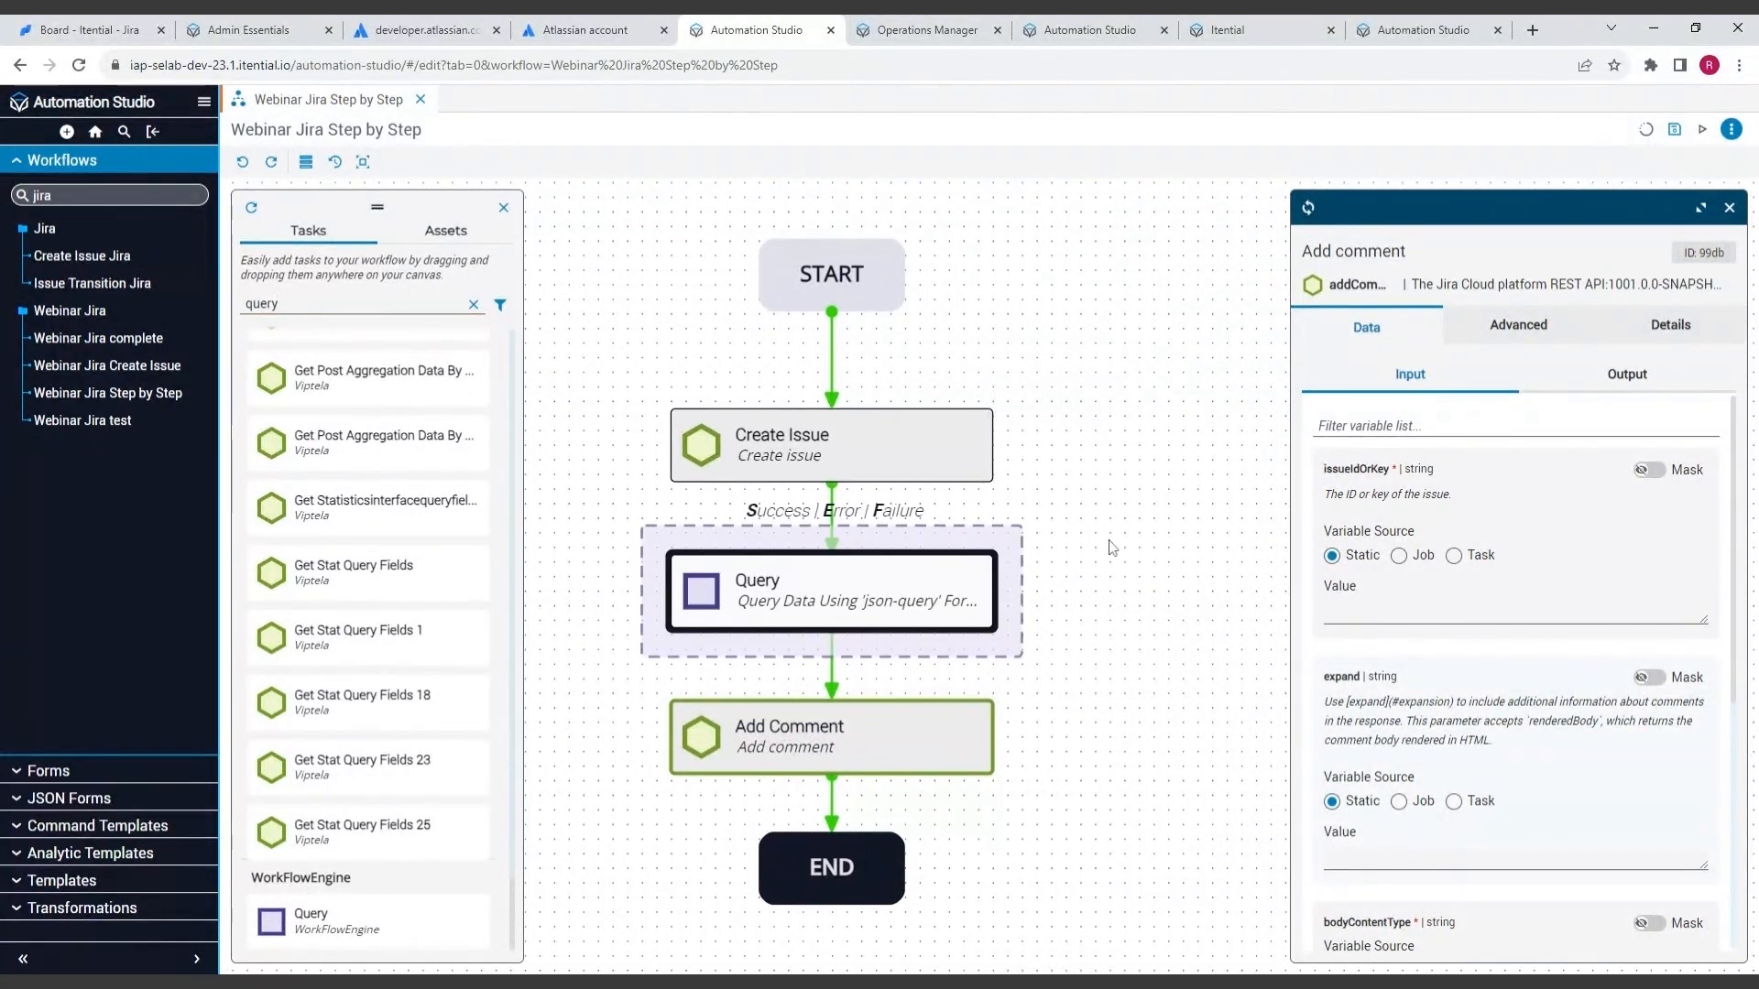
Review the input variables of the Query, Create Issue and Add Comment tasks.
left_click(918, 580)
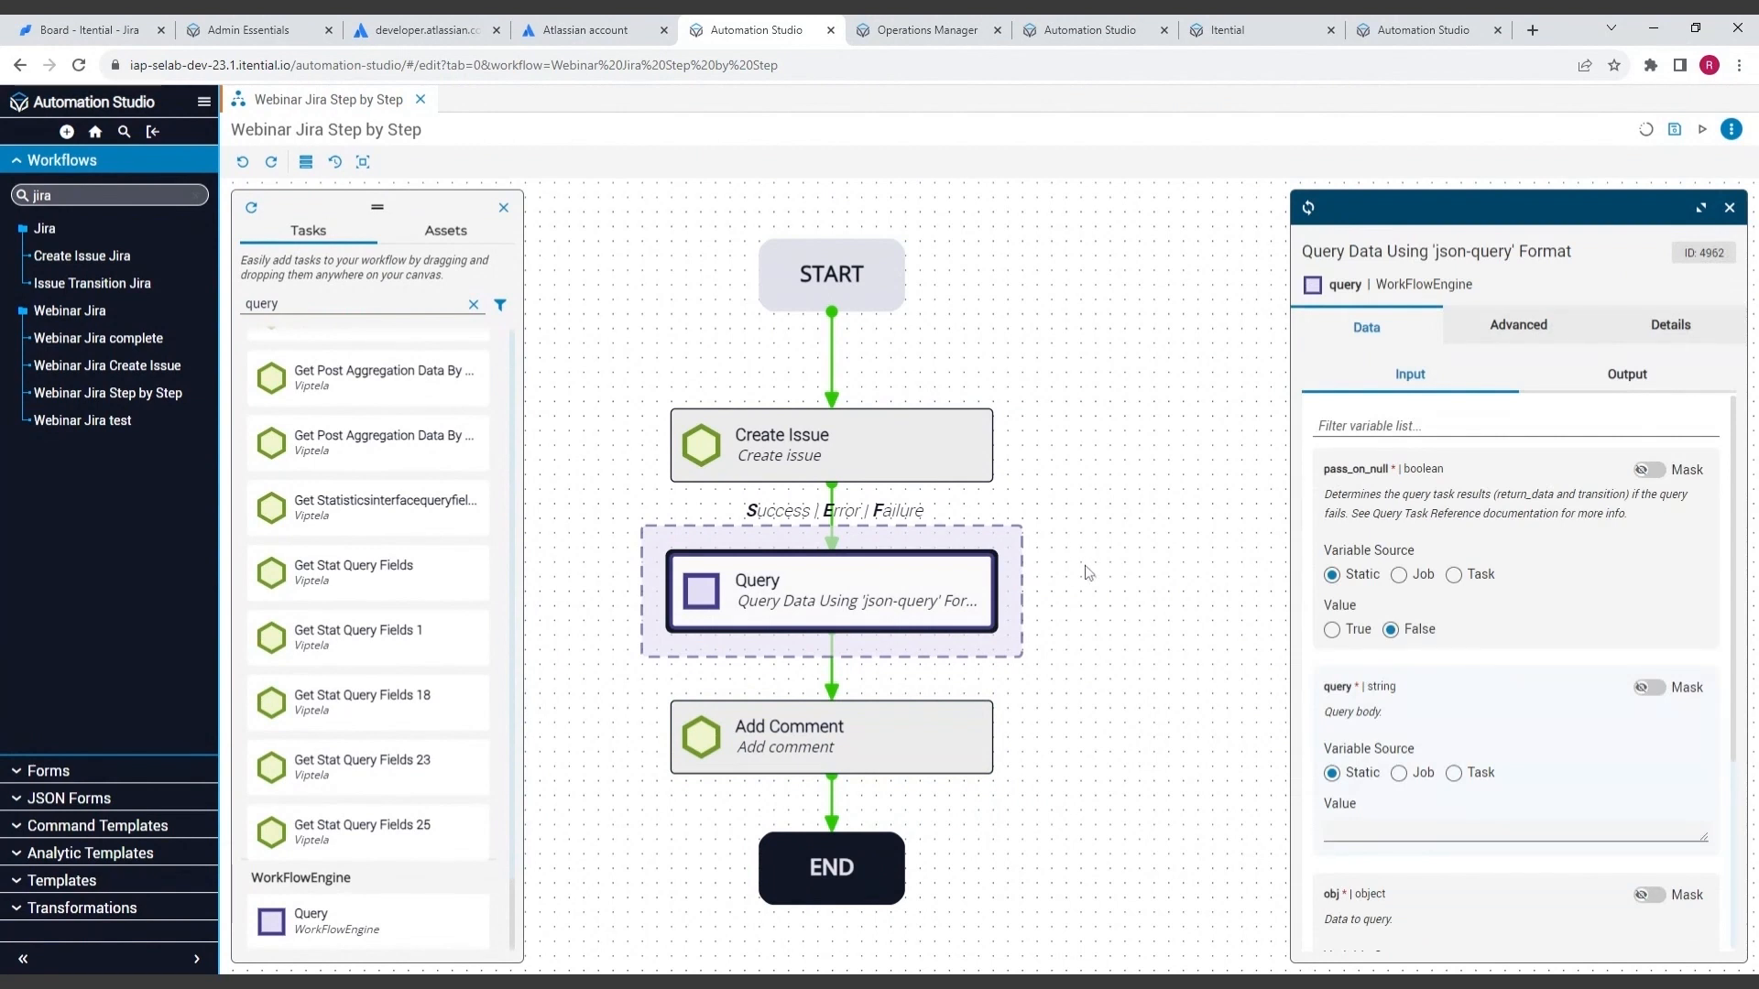
scroll(1509, 577, "down", 2)
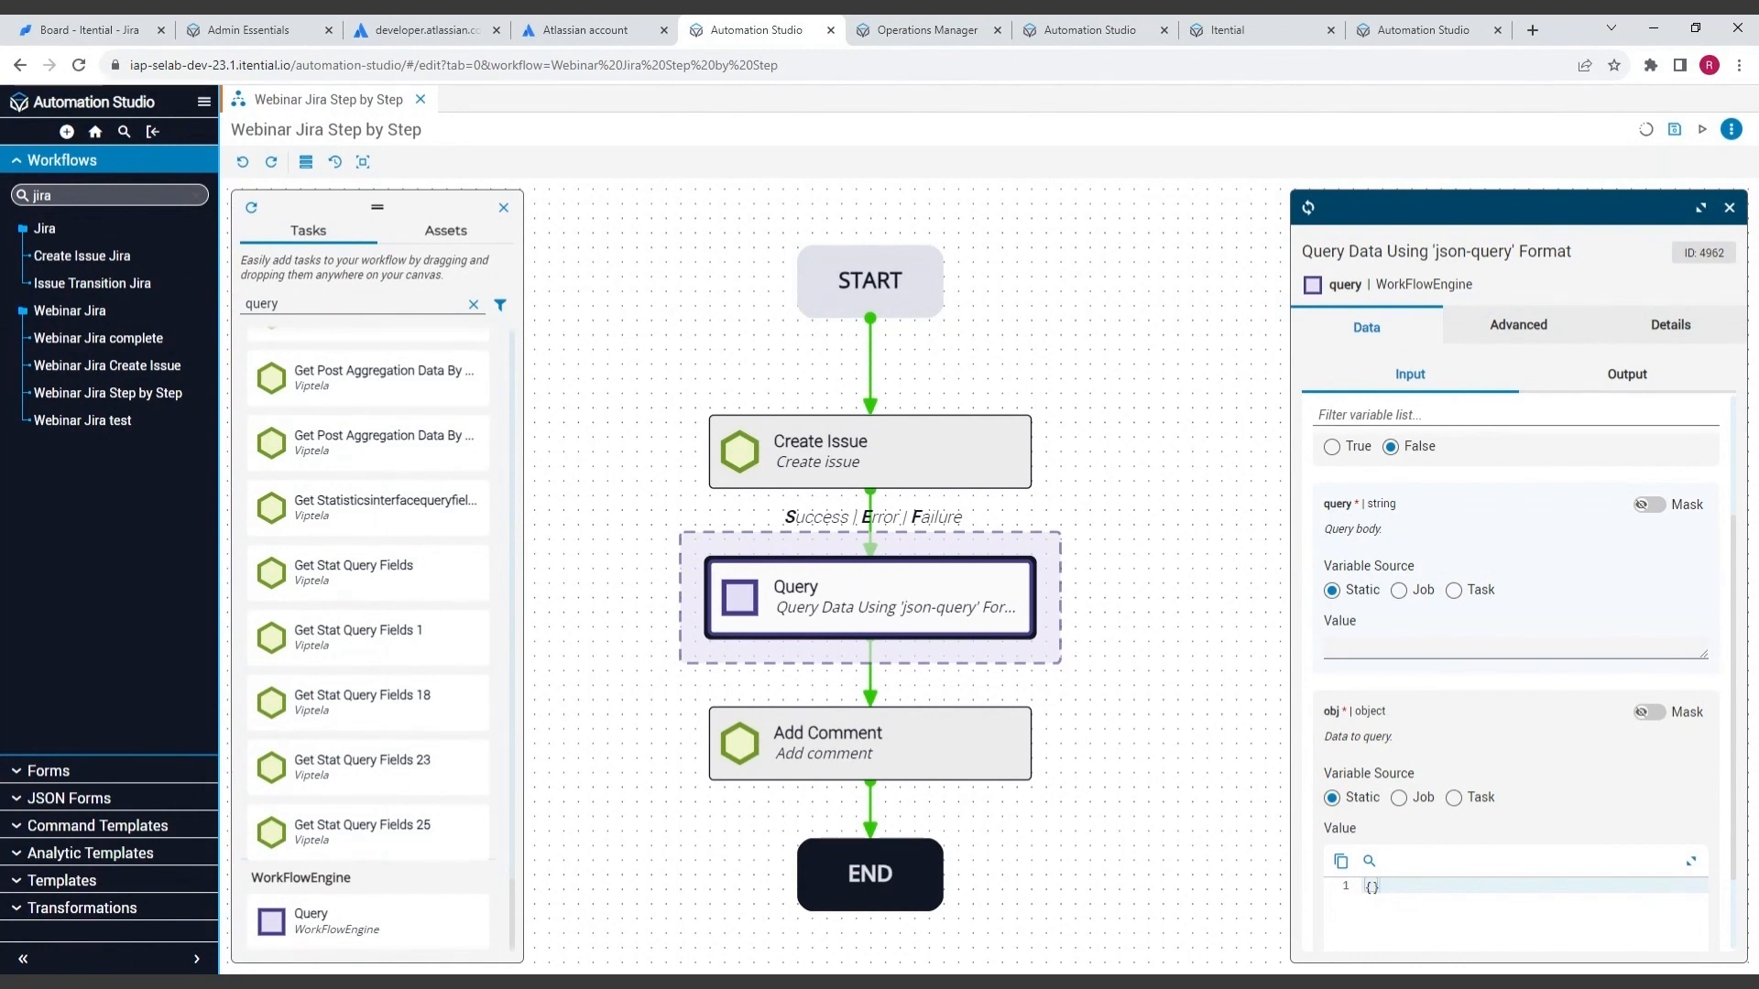
left_click(1200, 603)
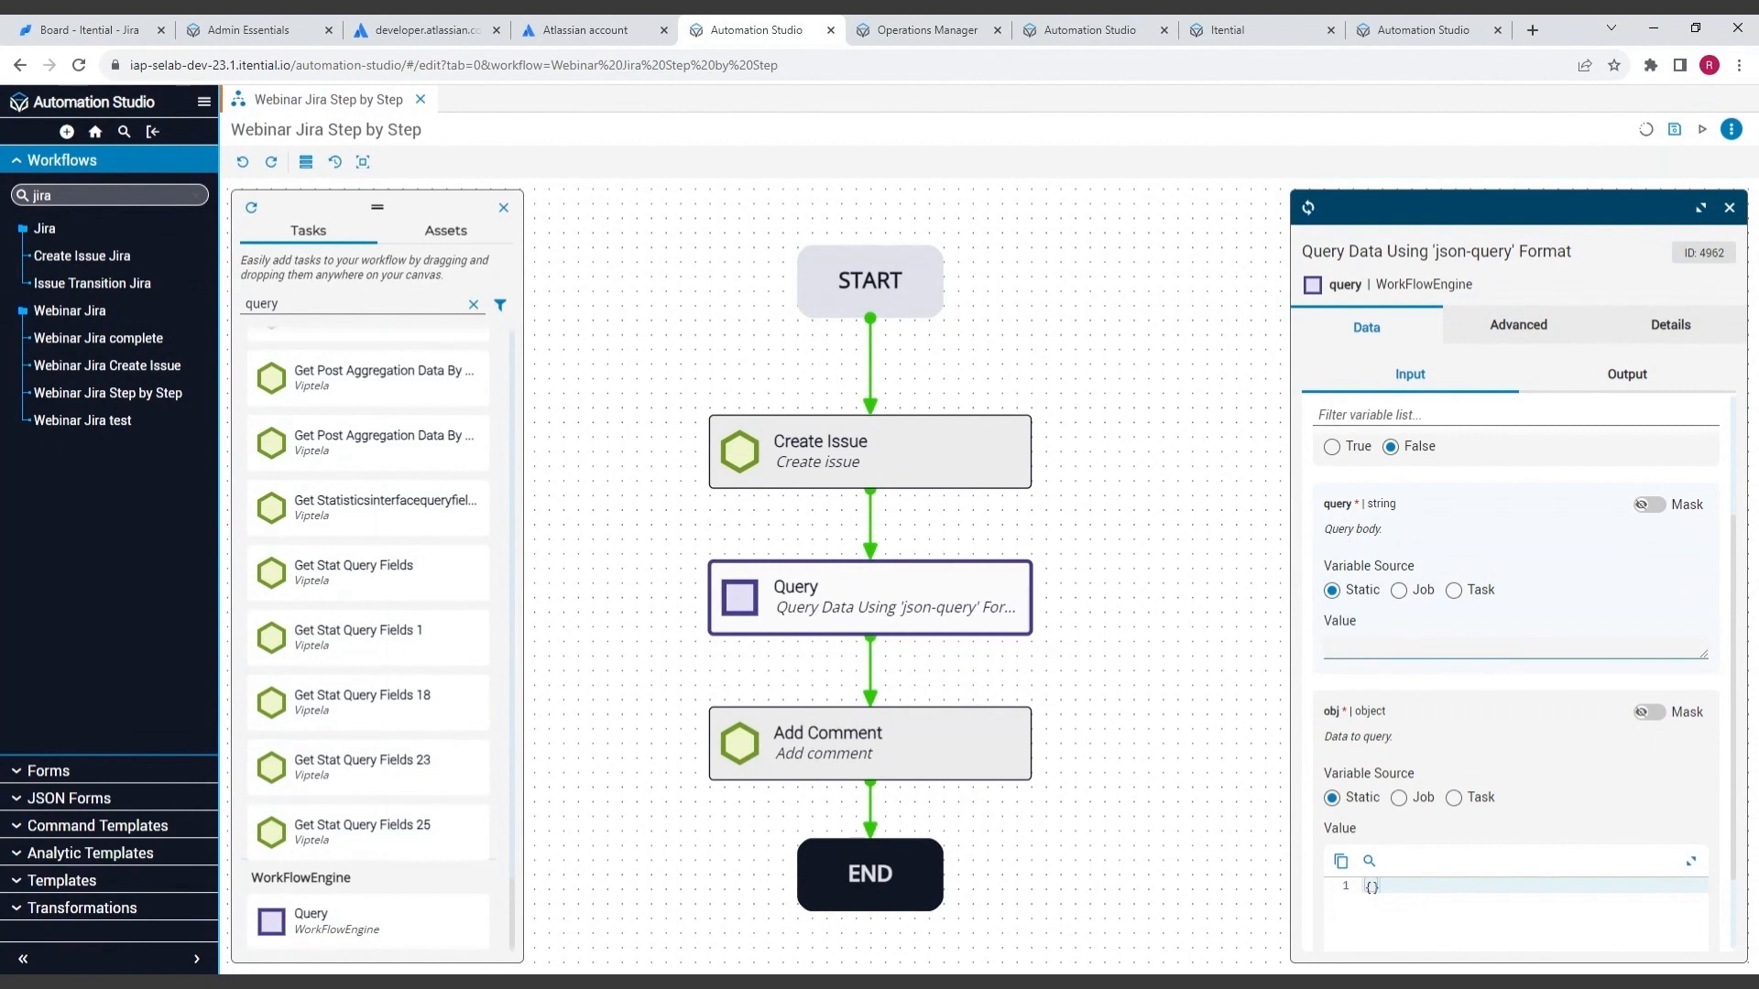
scroll(1512, 687, "down", 1)
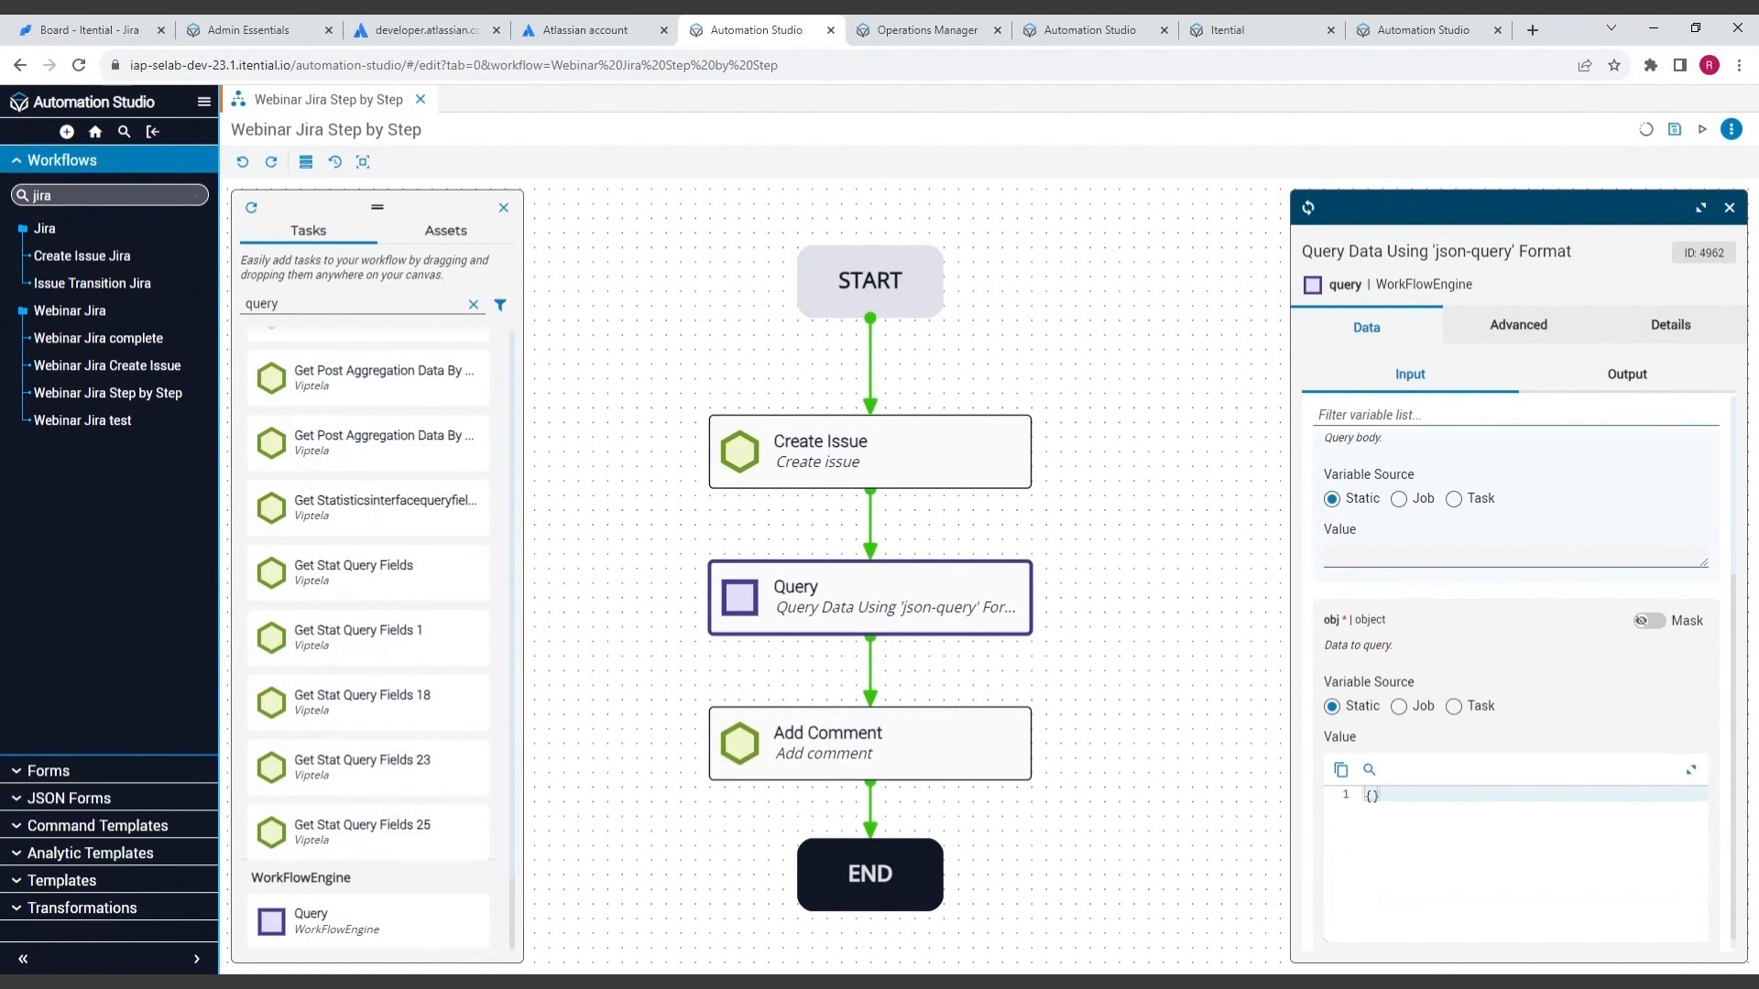
left_click(958, 464)
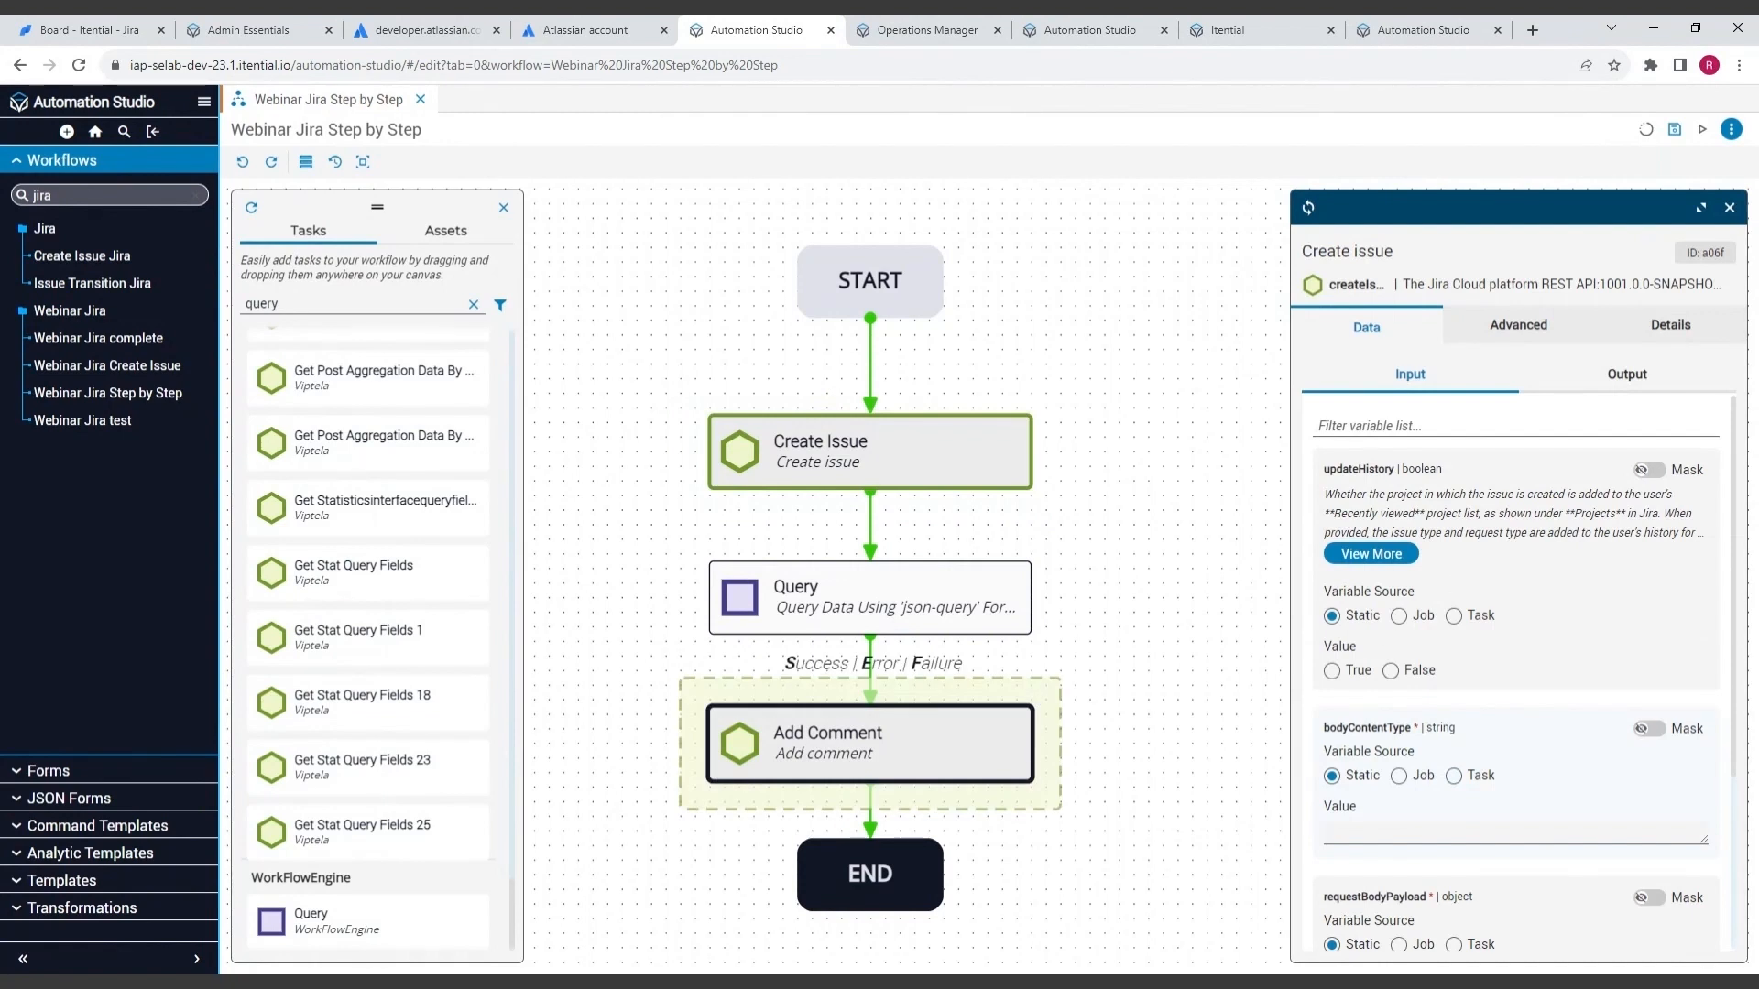
left_click(932, 770)
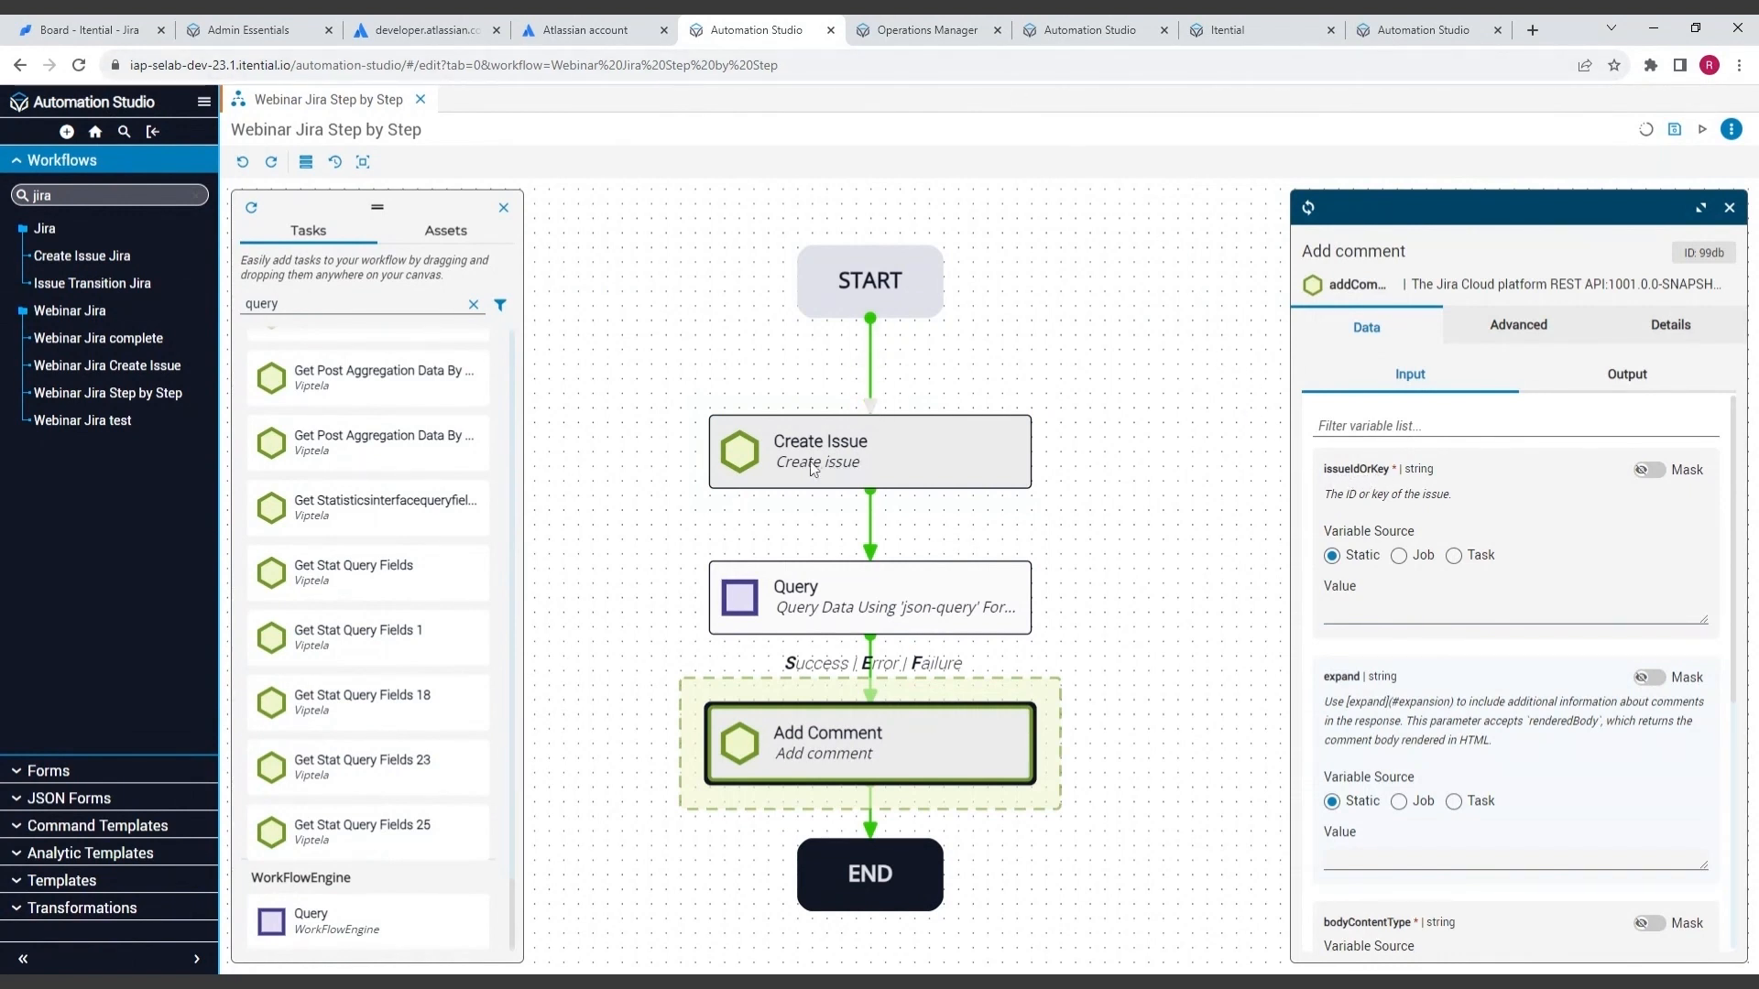
Switch to Operations Manager and examine the Create Issue task's outgoing response down to its body and obj sections.
left_click(933, 36)
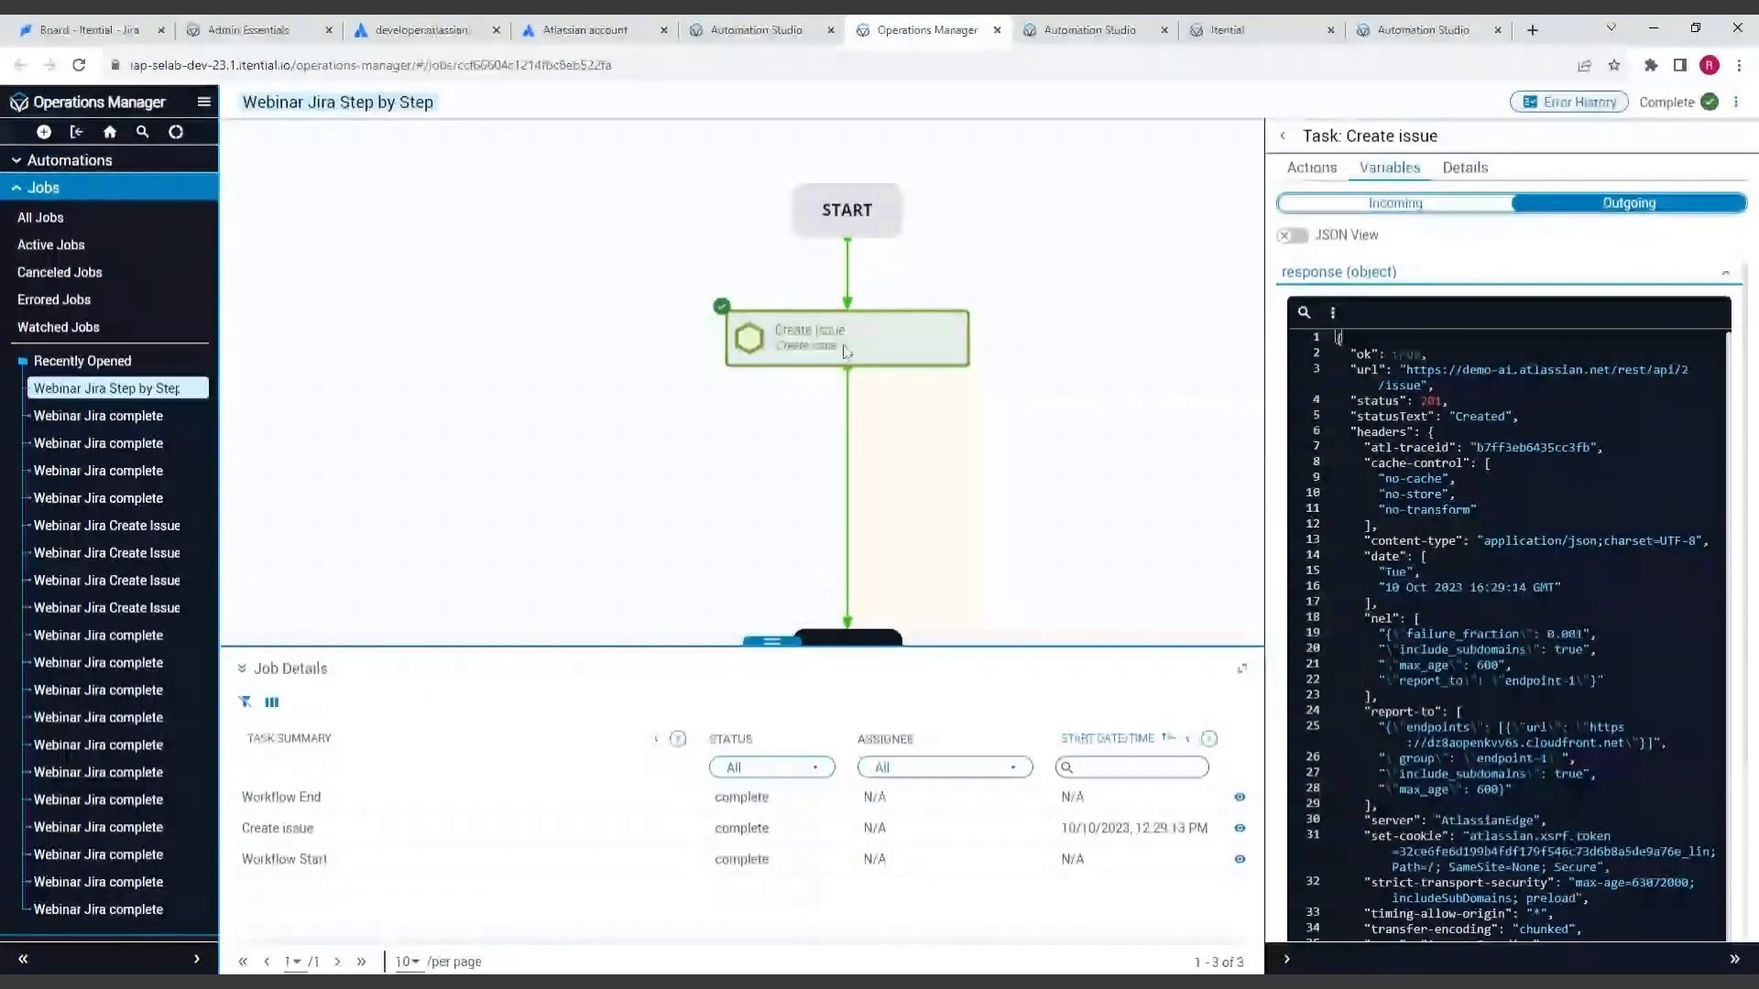
mouse_move(842, 348)
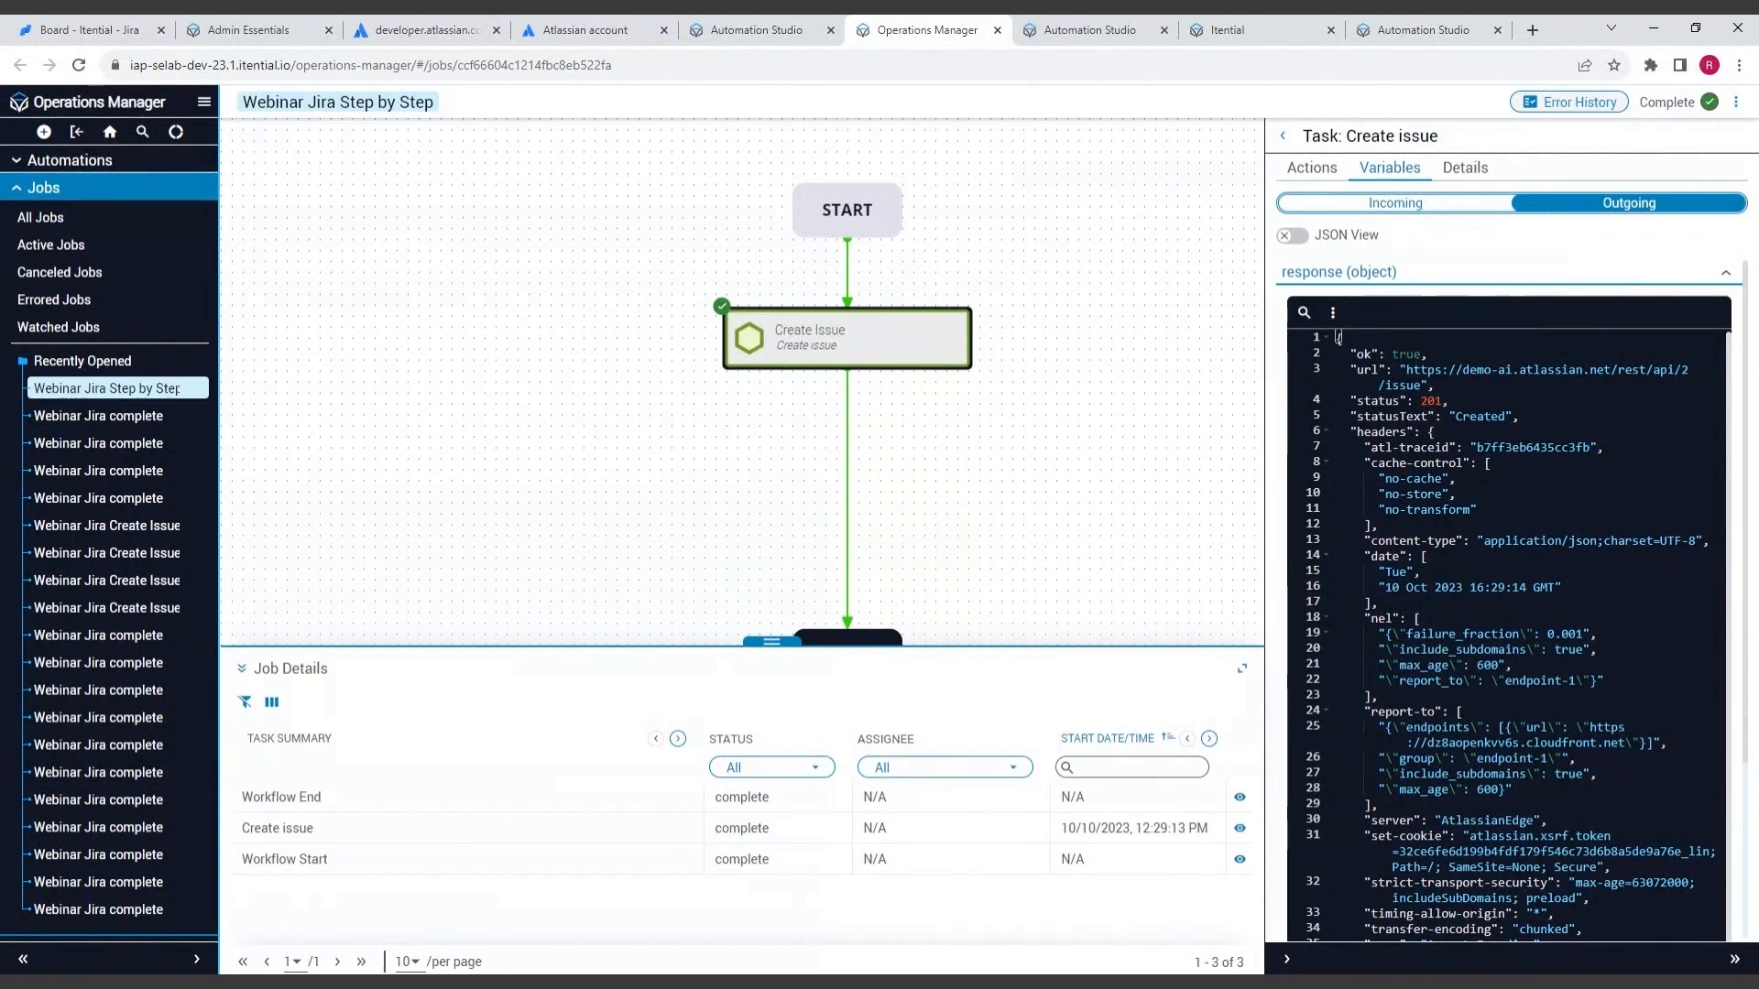
scroll(1509, 618, "down", 1)
scroll(1509, 632, "down", 3)
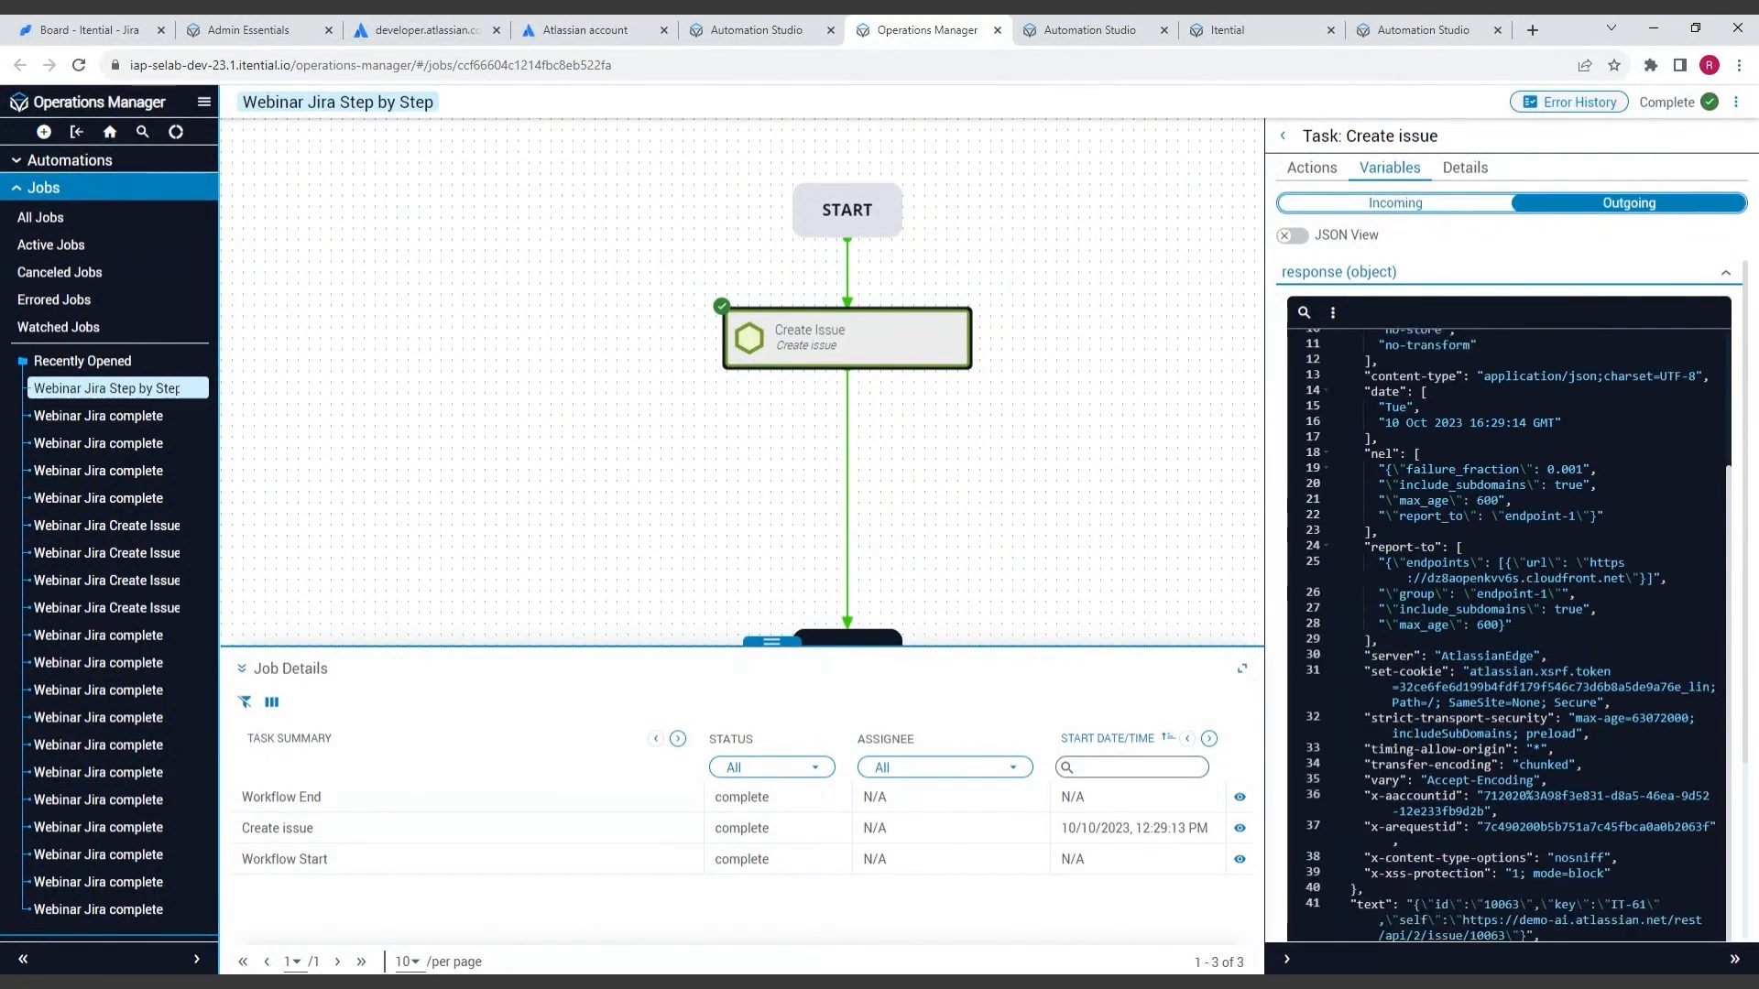
scroll(1509, 633, "down", 5)
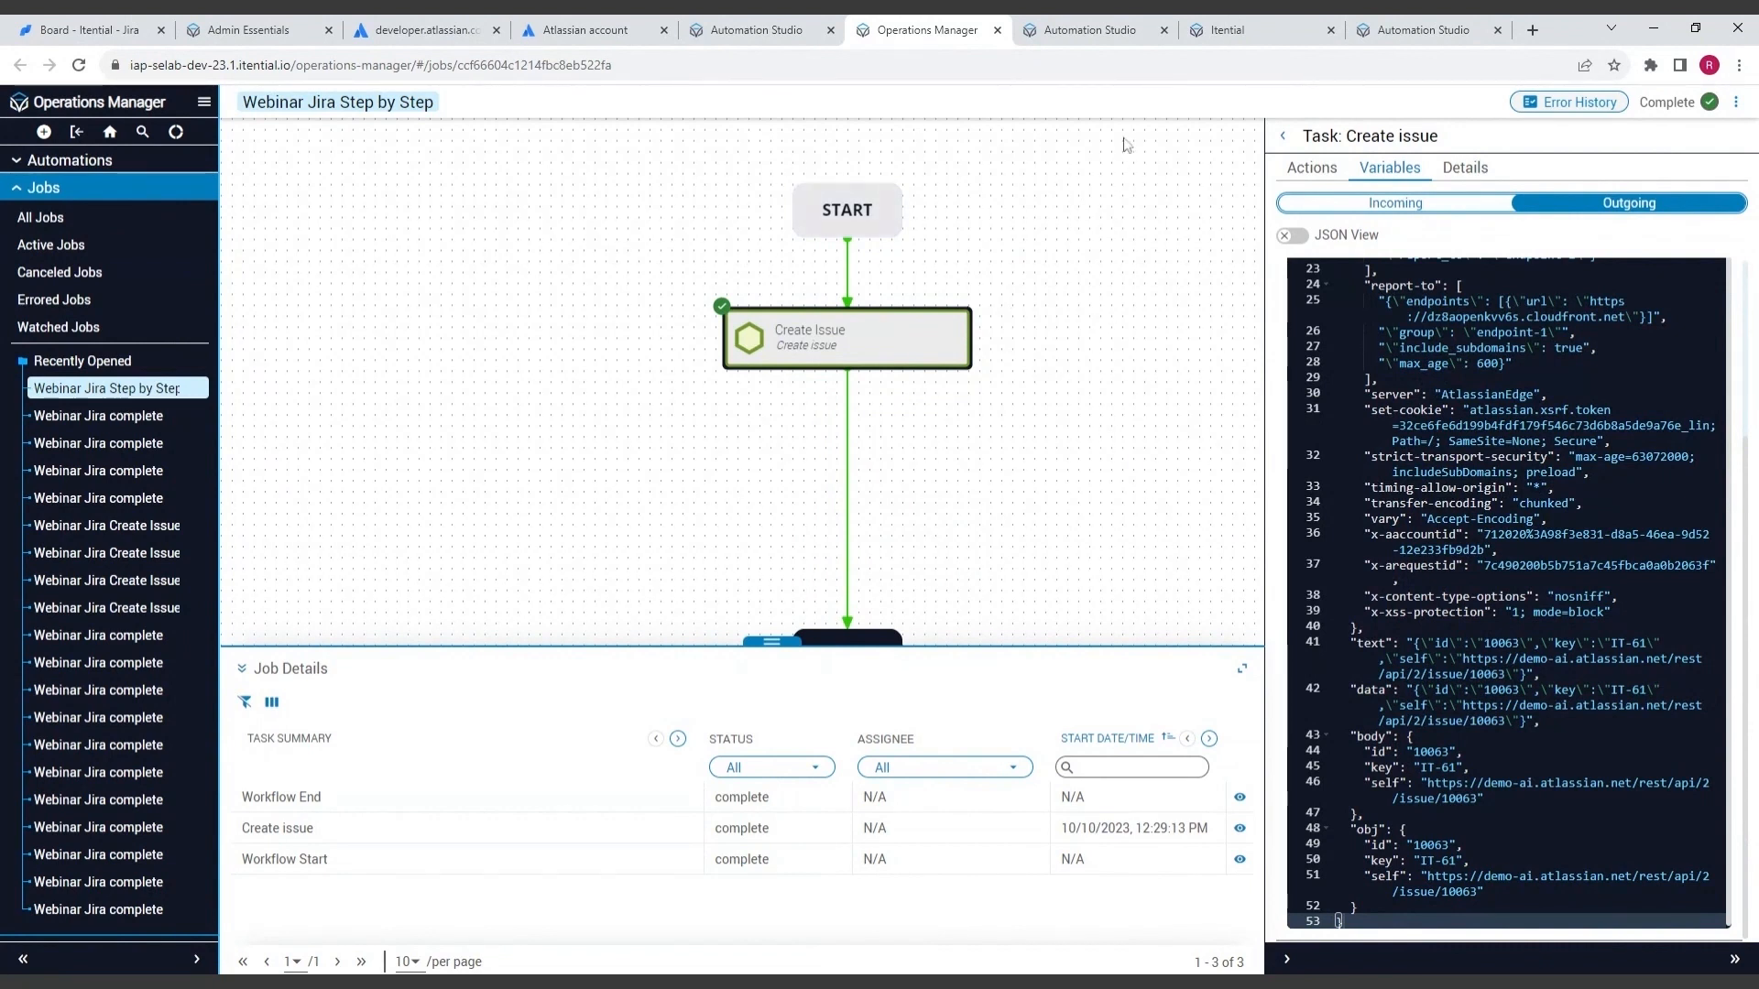
Back in Automation Studio, set the Query task's static query value to obj.key, checking the path against the job response in Operations Manager.
left_click(768, 29)
left_click(900, 610)
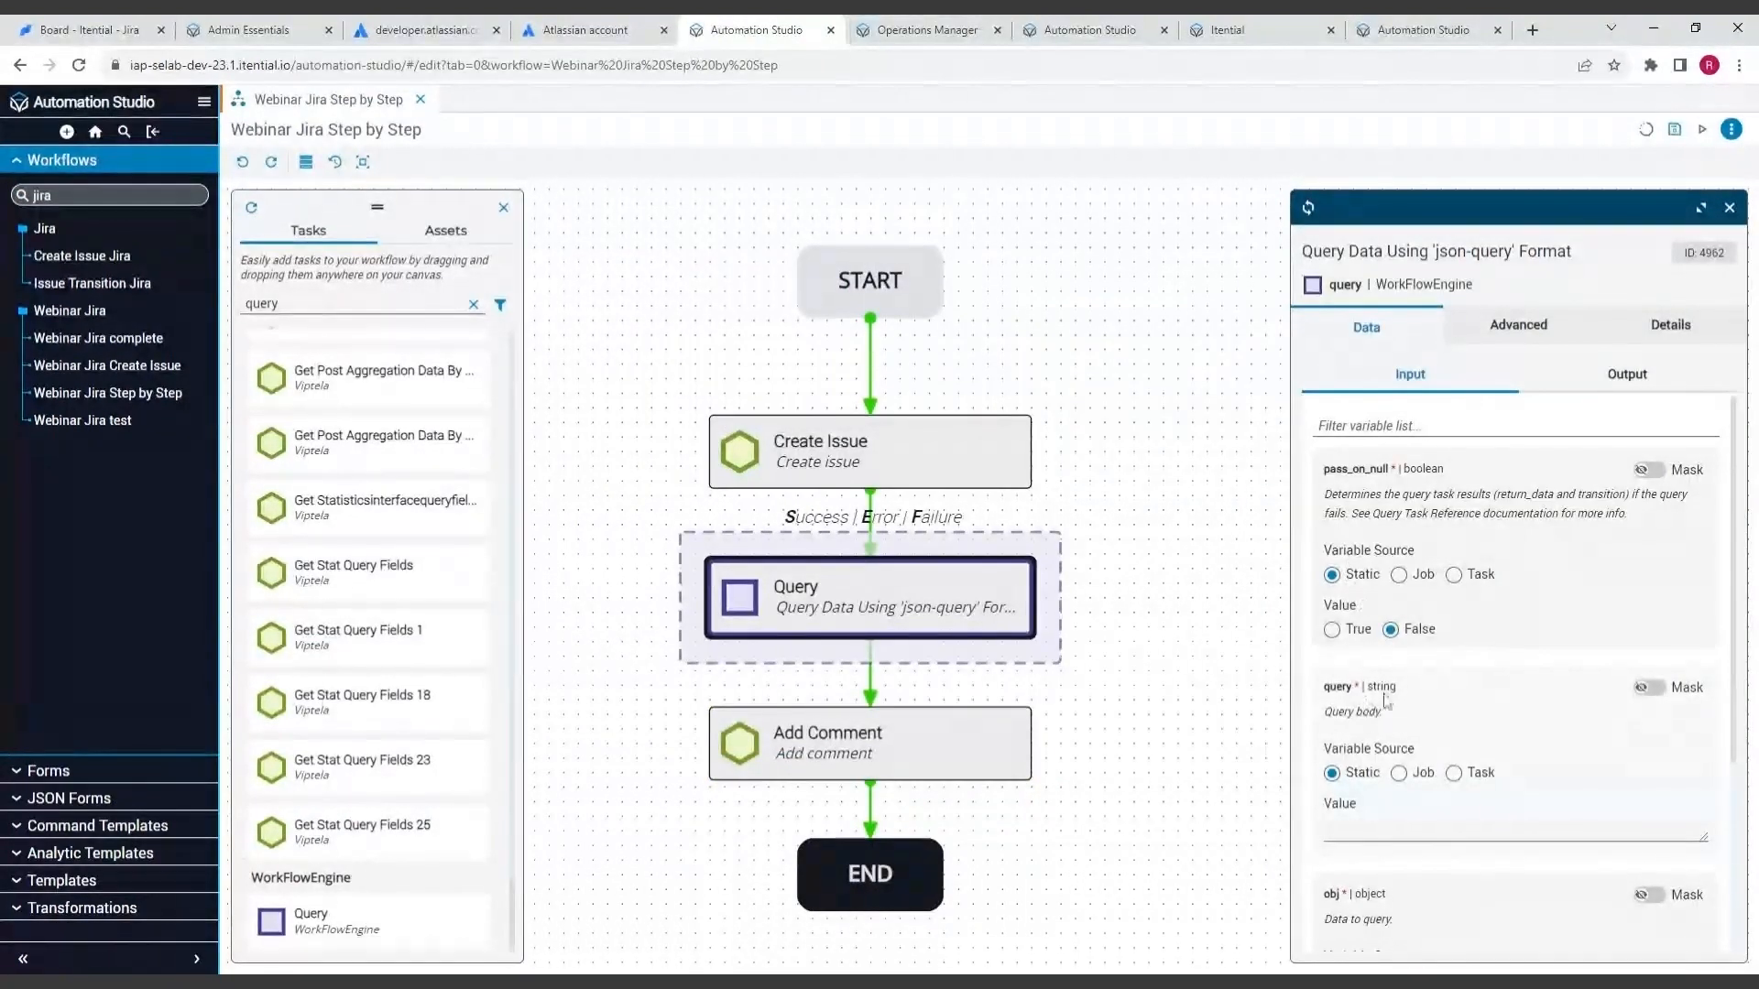
scroll(1374, 701, "down", 1)
left_click(1375, 740)
type("obj")
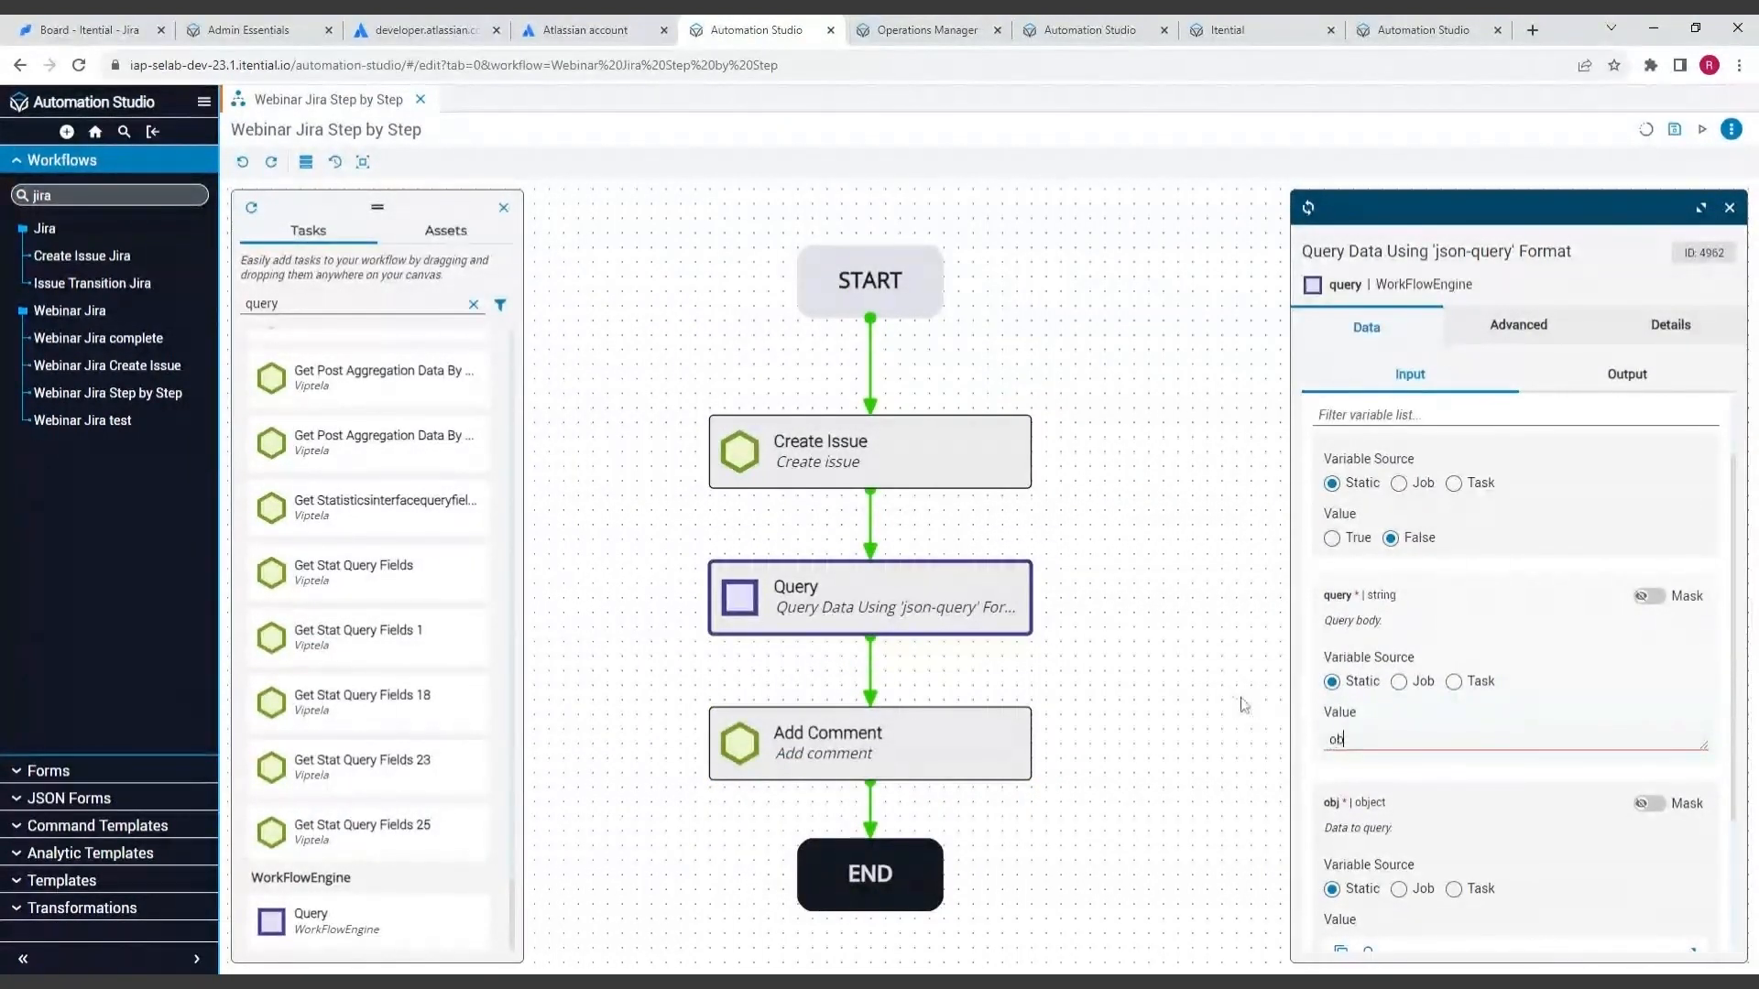
type(".id")
left_click(921, 31)
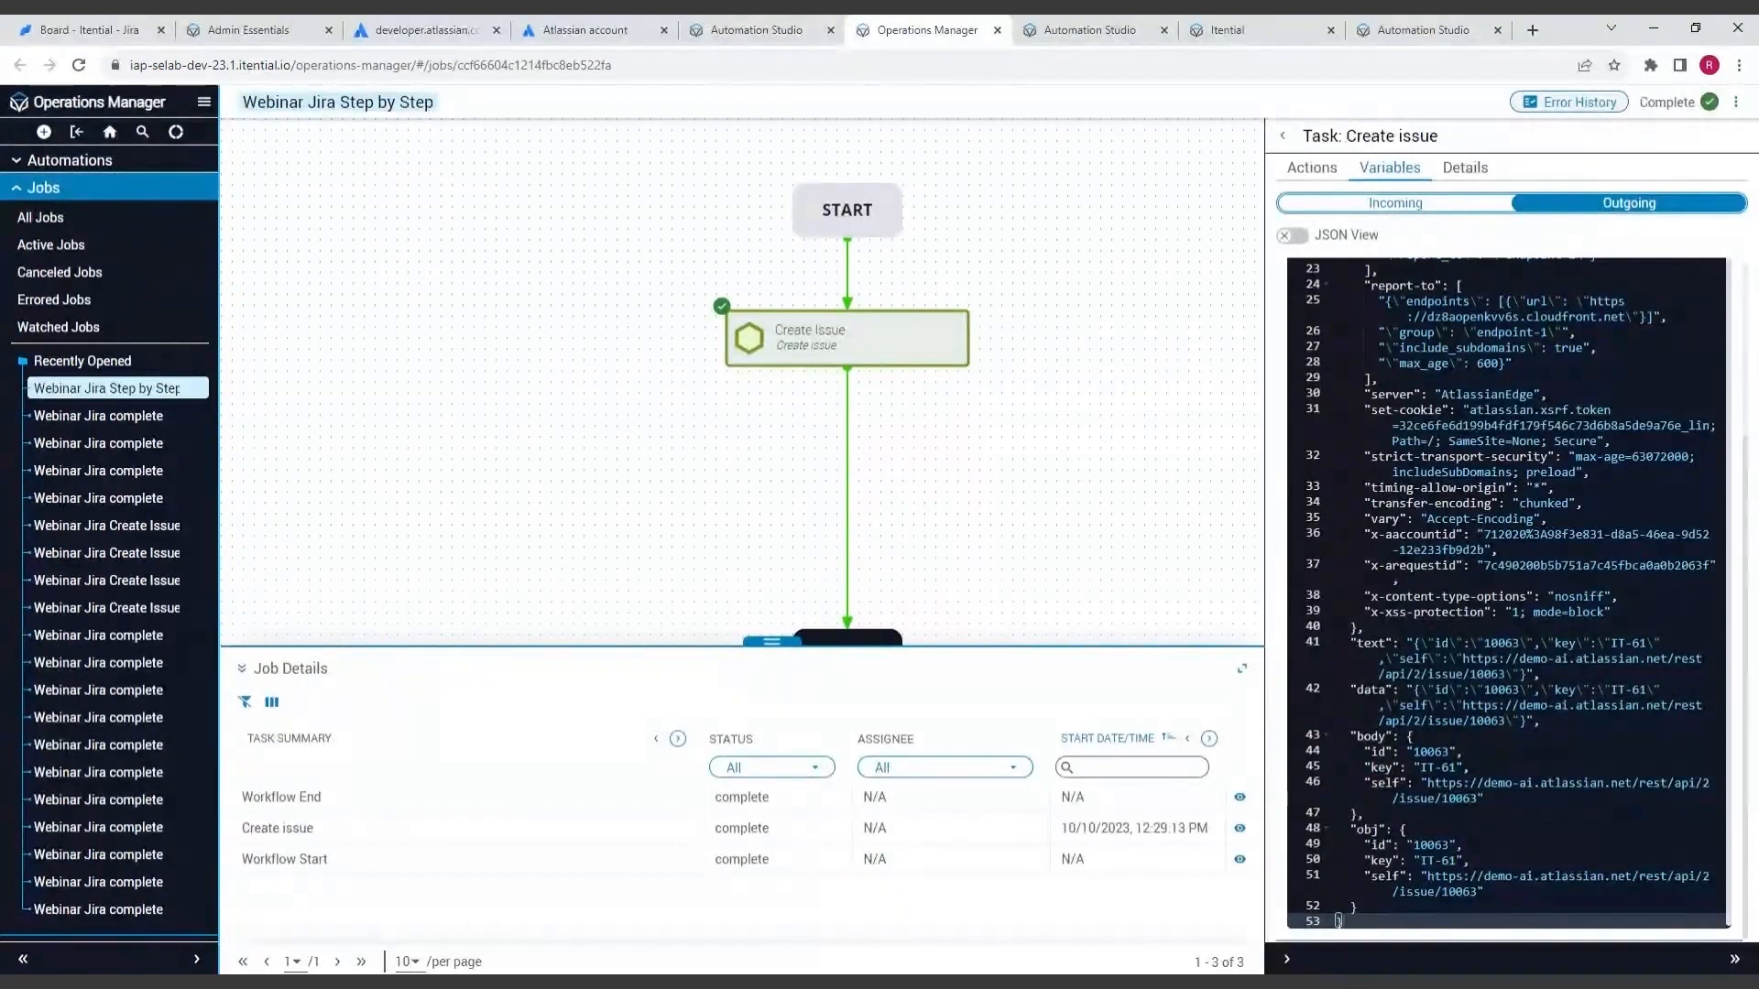
left_click(757, 30)
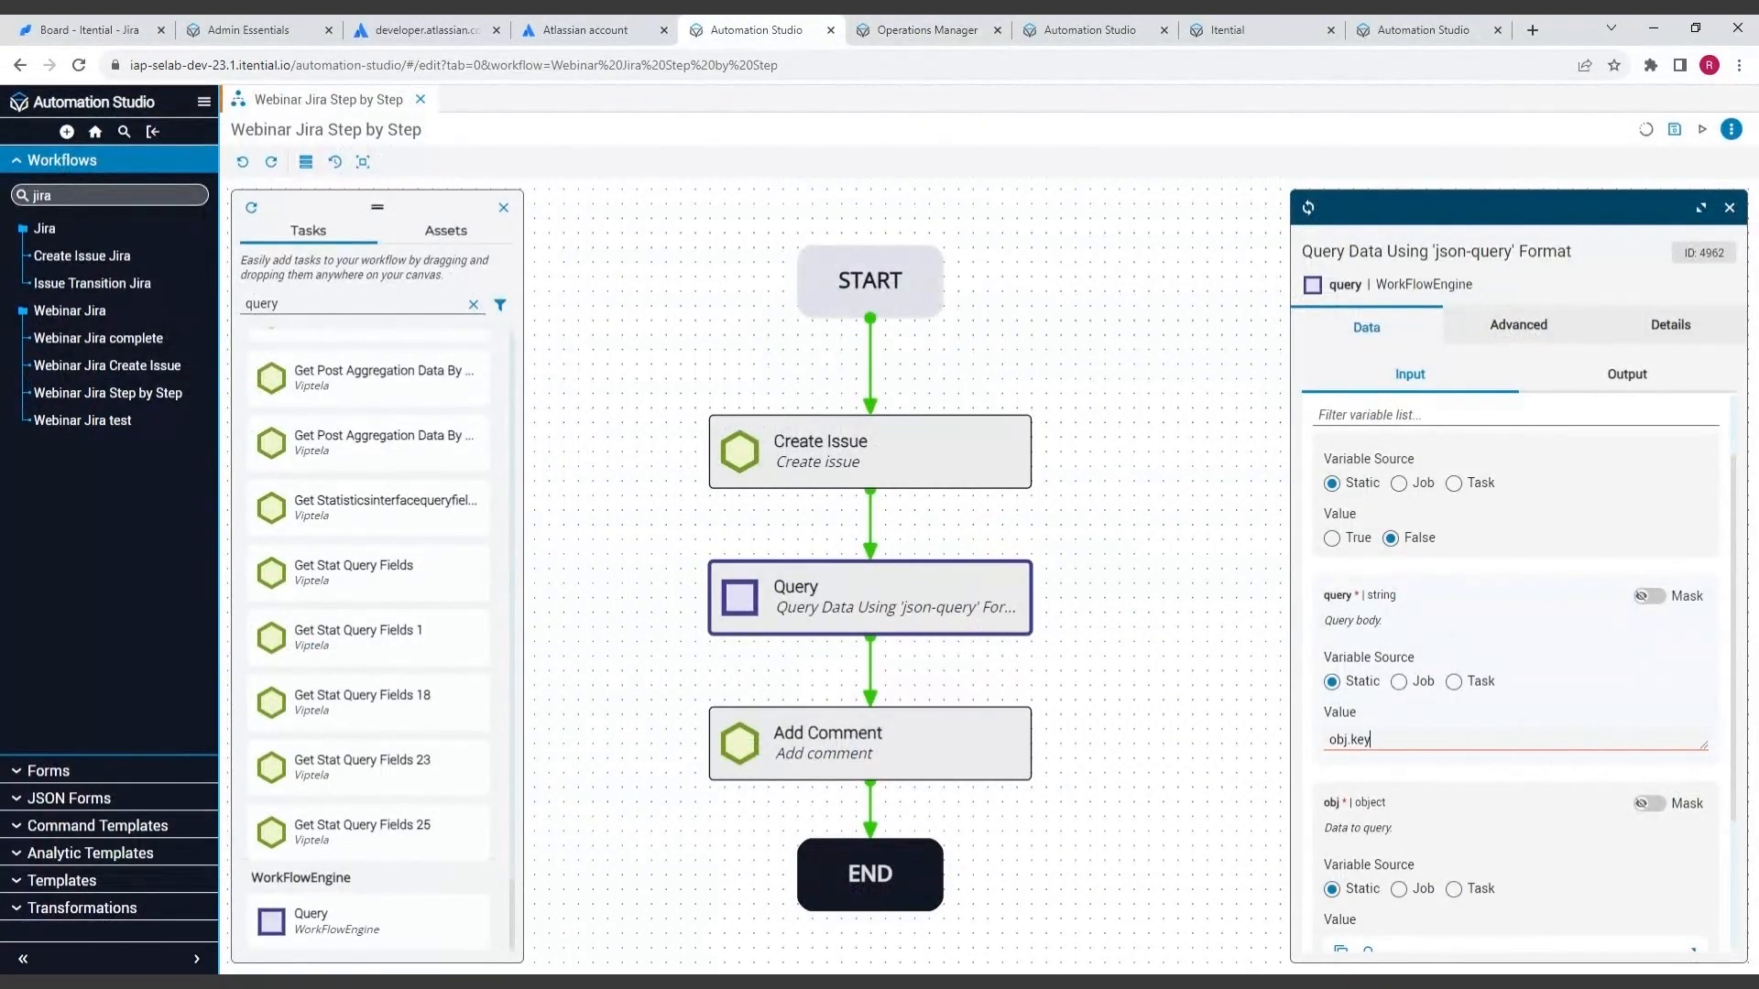
Source the Query task's obj input from the previous task Create issue, using its response variable.
scroll(1468, 629, "down", 2)
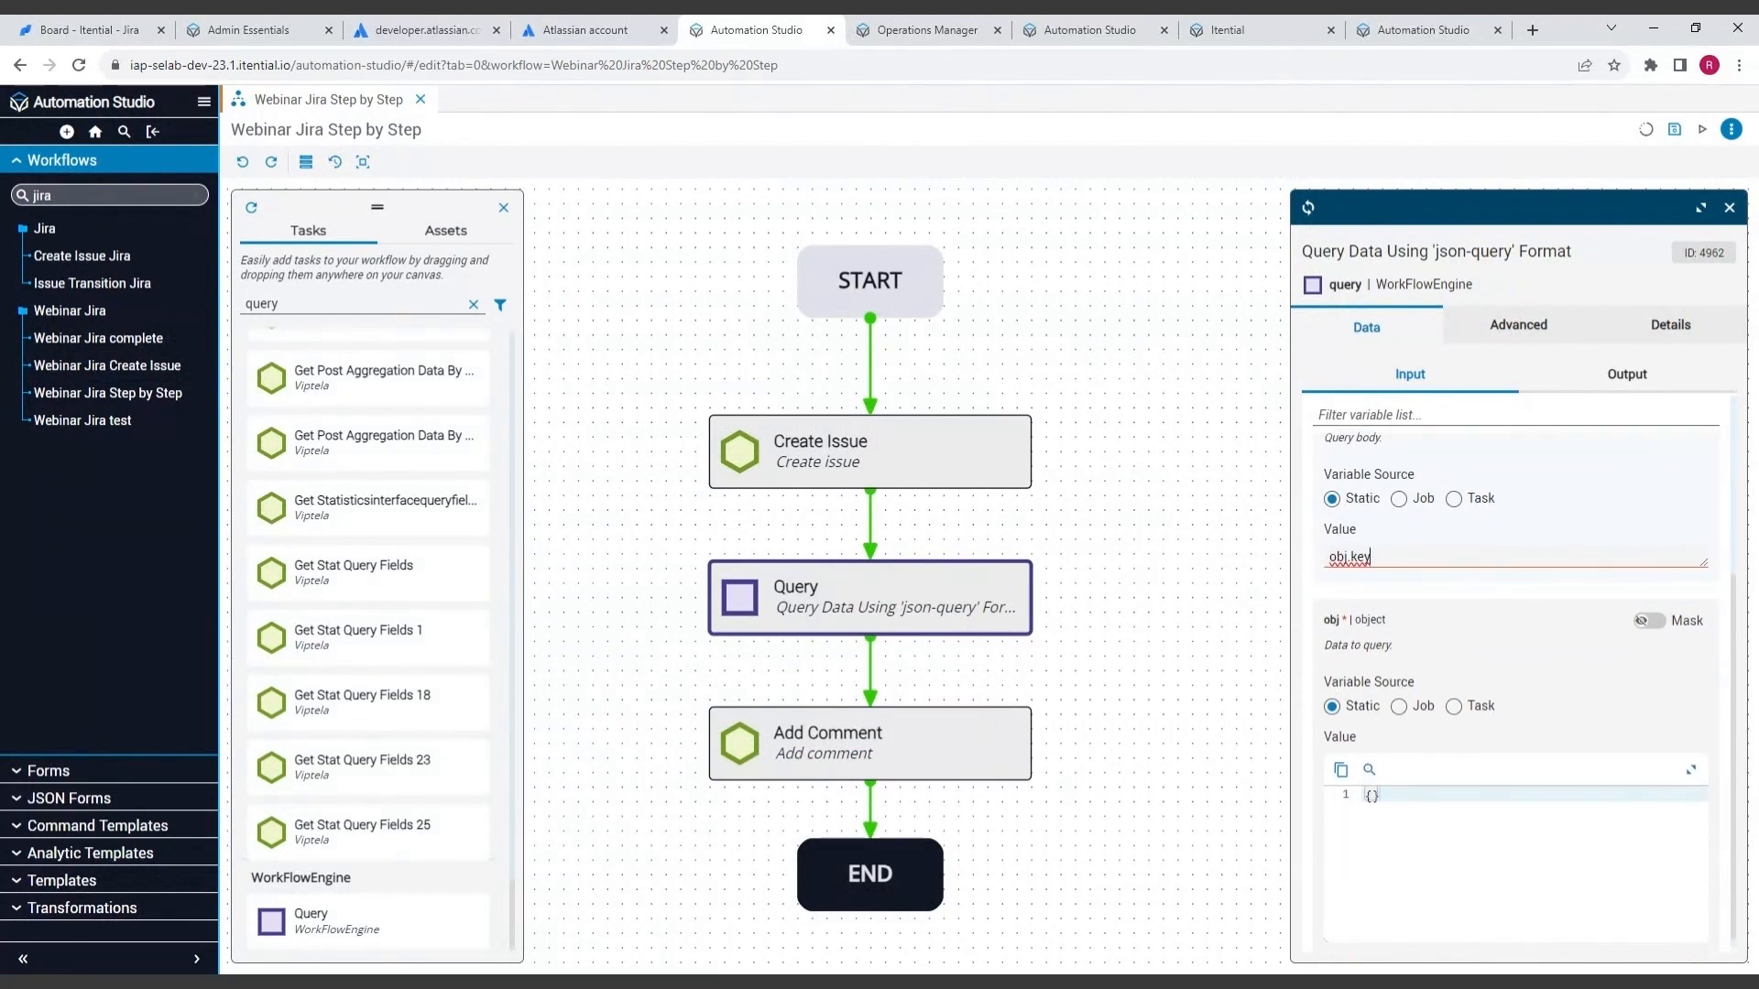
scroll(1368, 675, "down", 1)
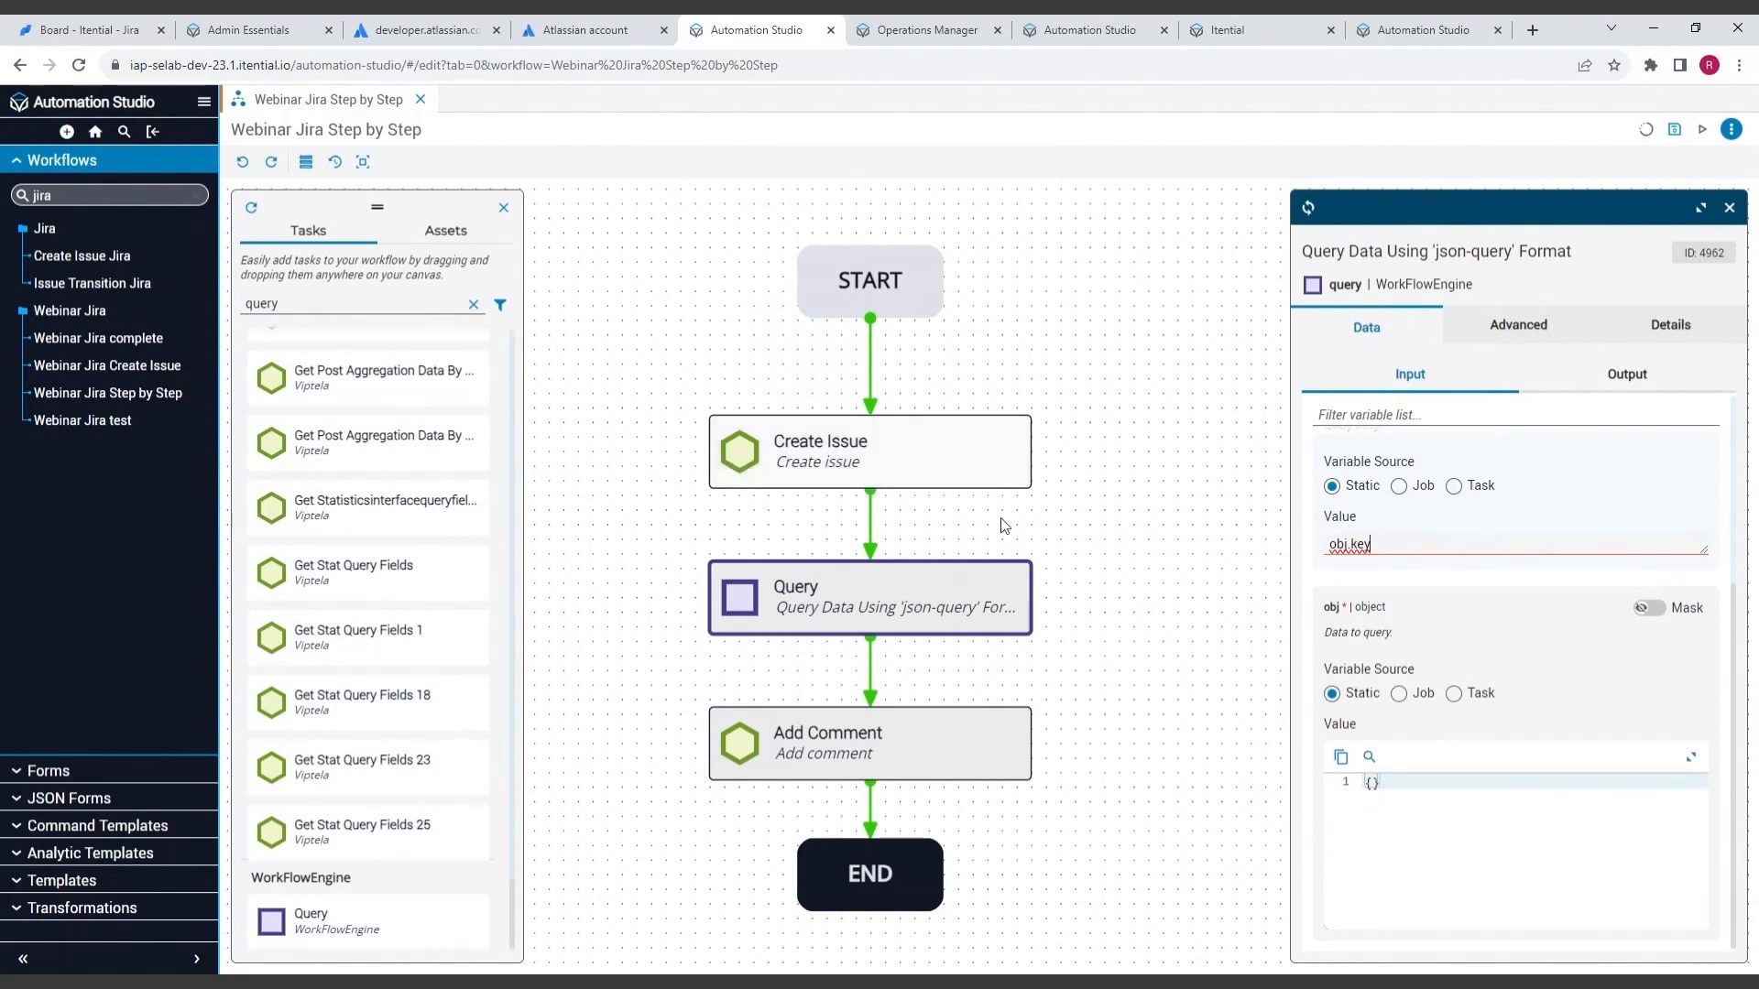
left_click(1454, 694)
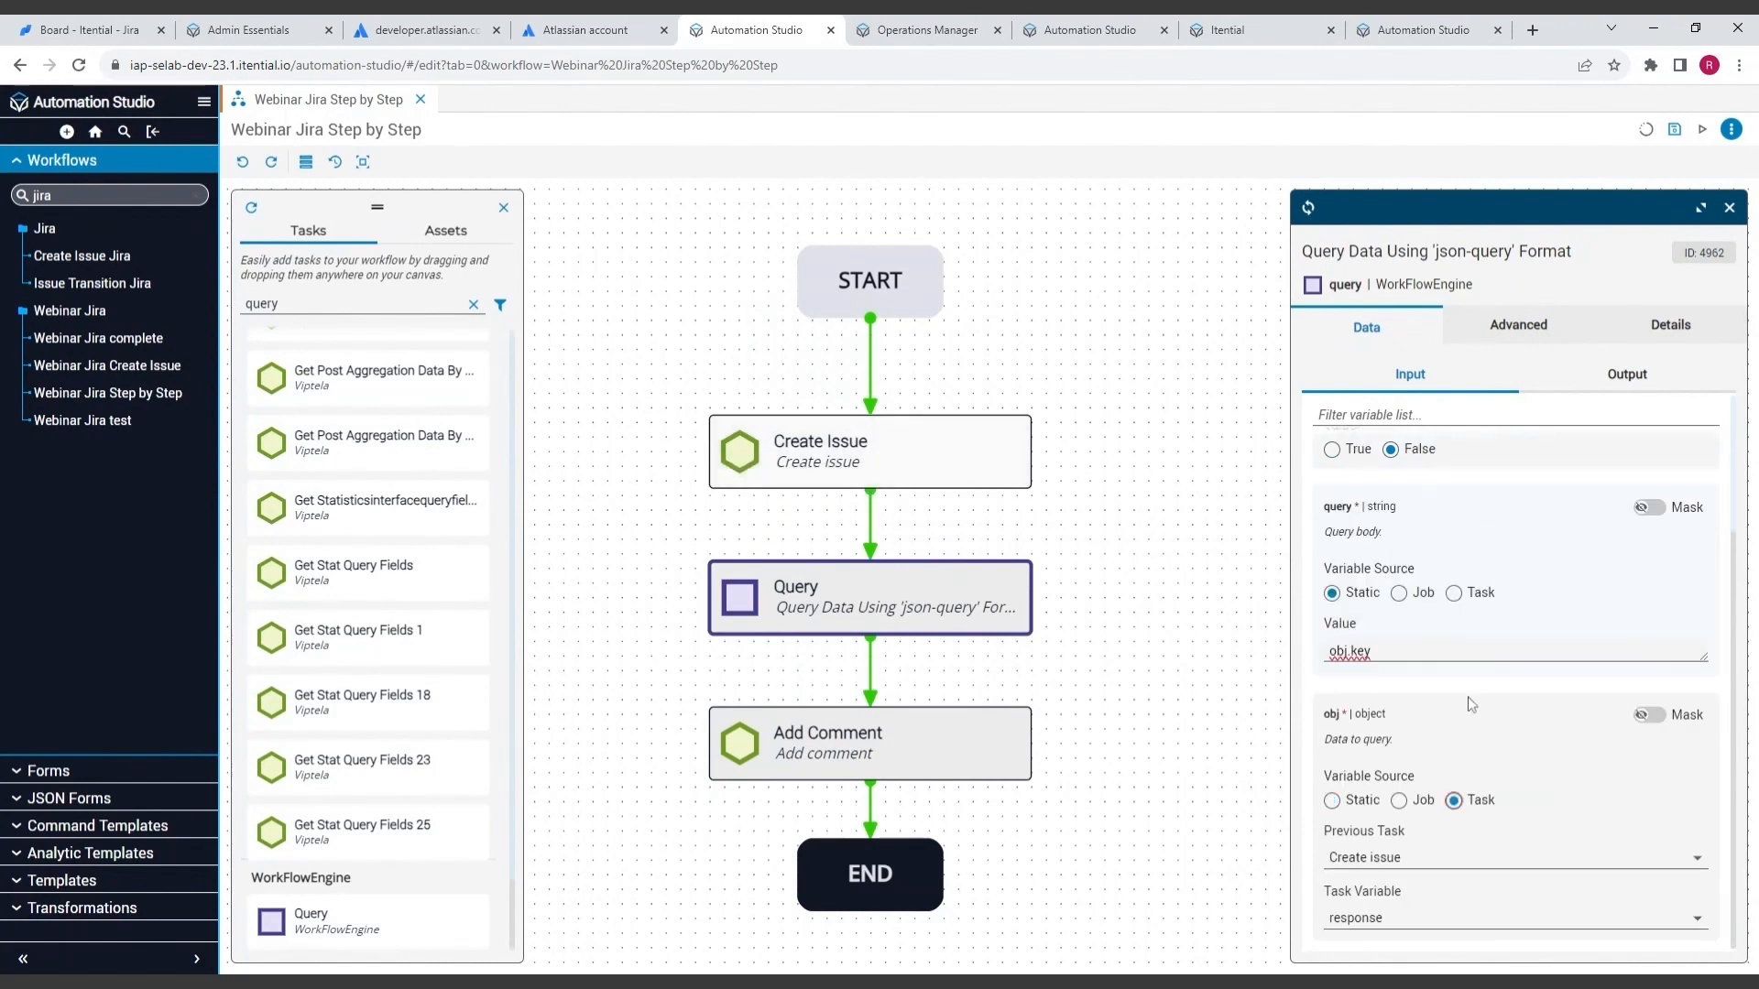
left_click(1385, 859)
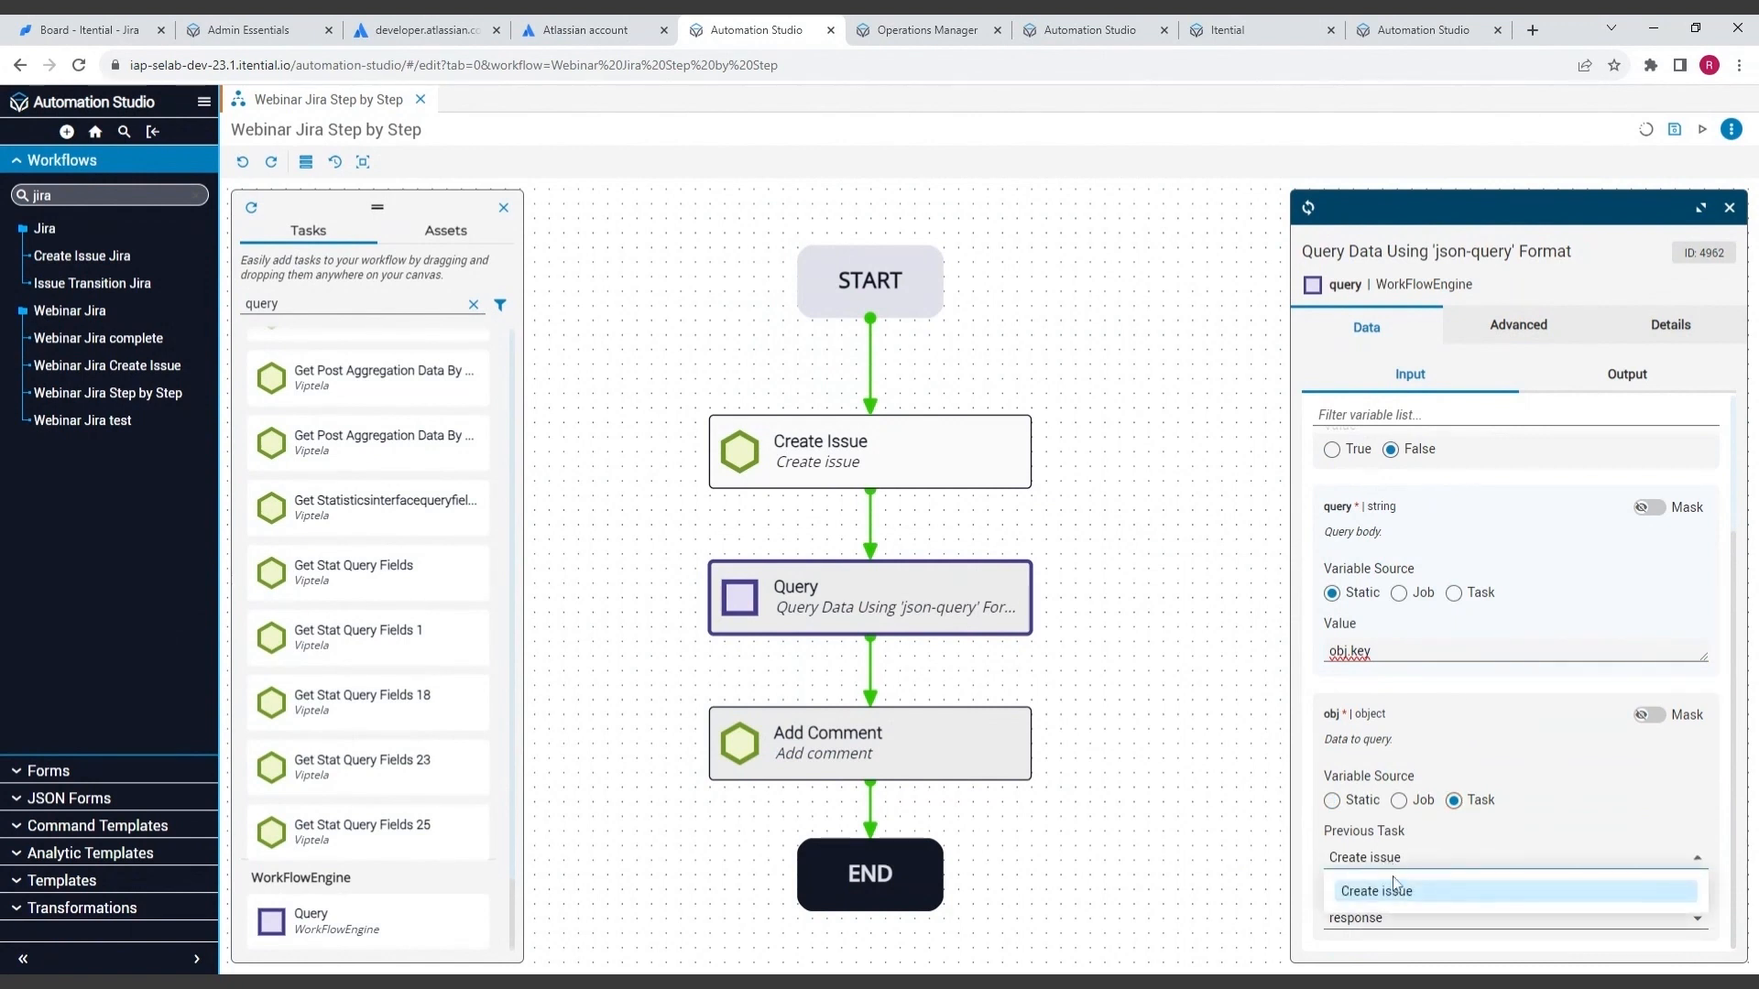
left_click(1388, 896)
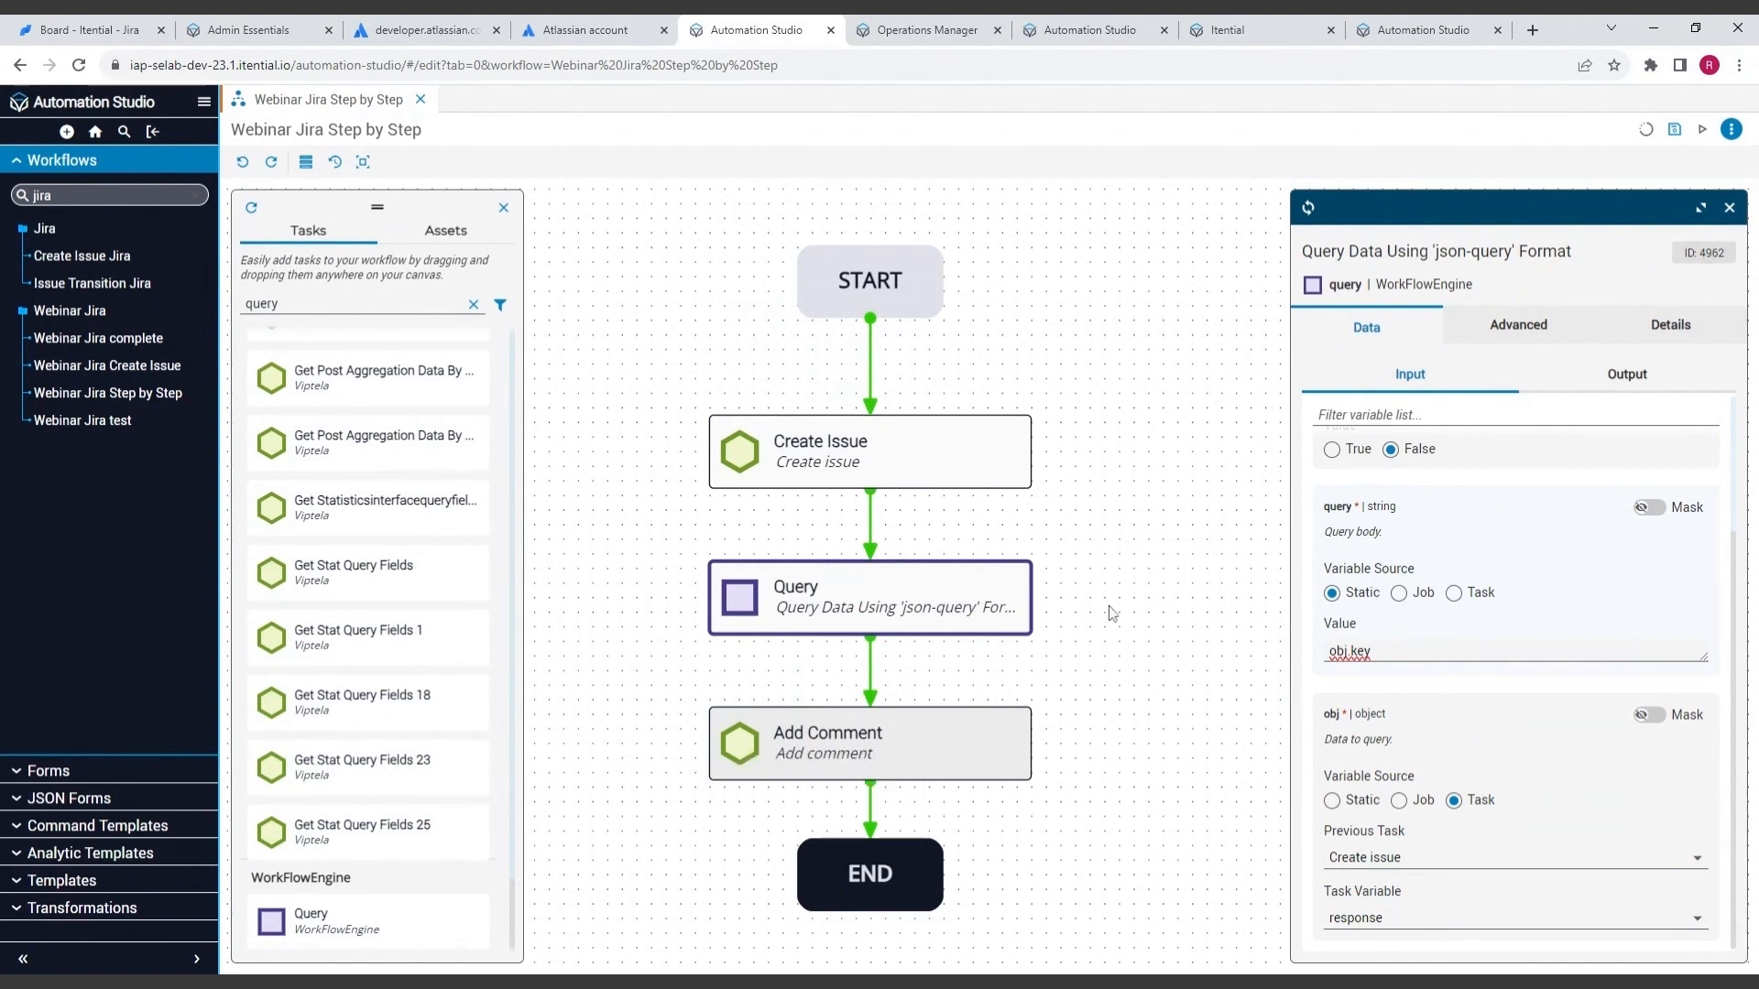
Source Add Comment's issueIdOrKey from the Query task, using its return_data variable.
left_click(913, 738)
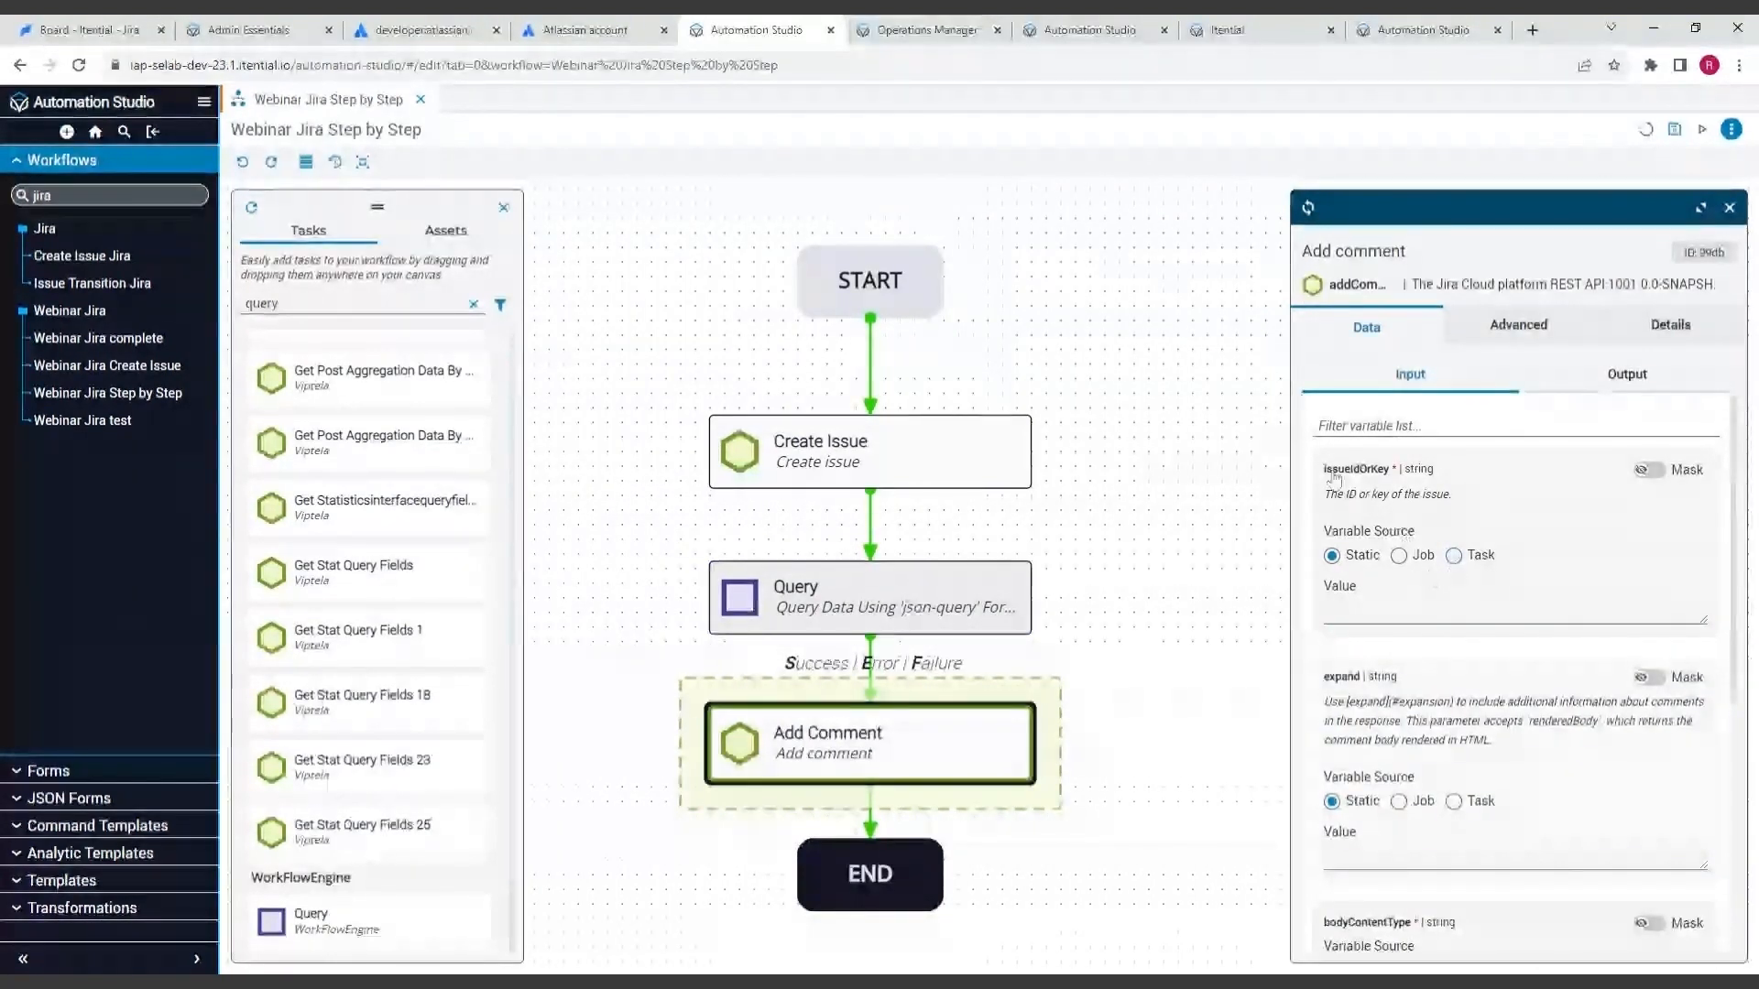
left_click(1454, 559)
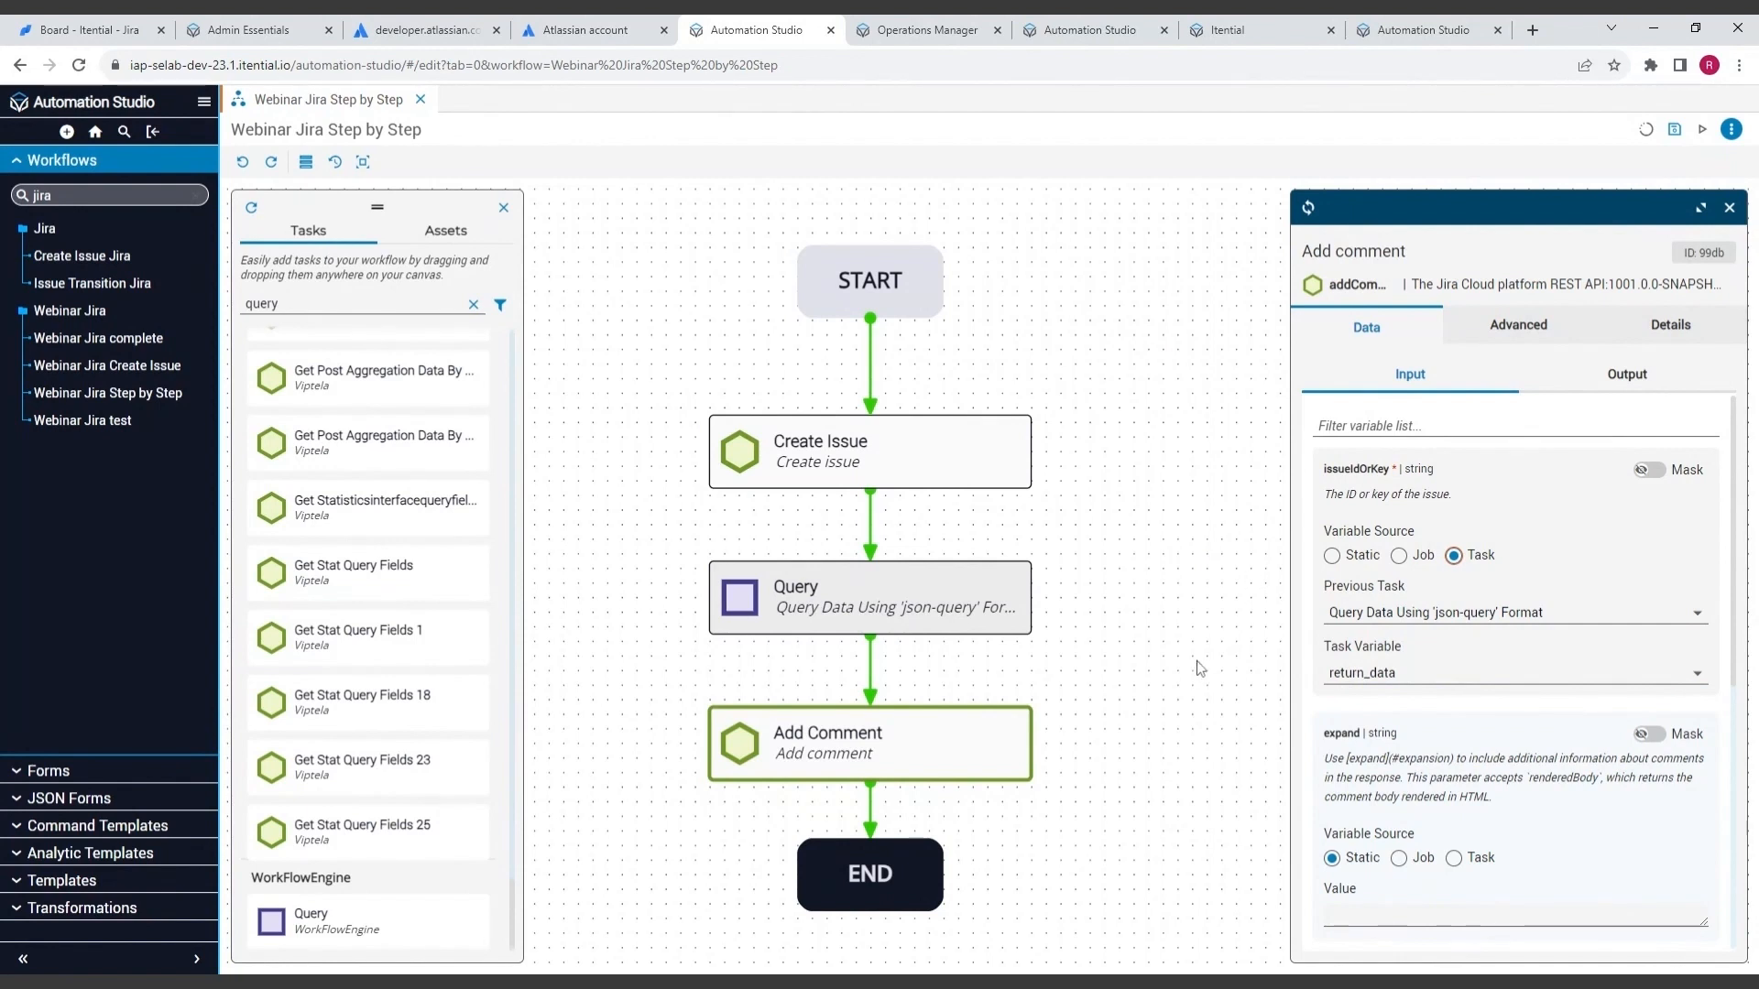
scroll(1508, 639, "down", 2)
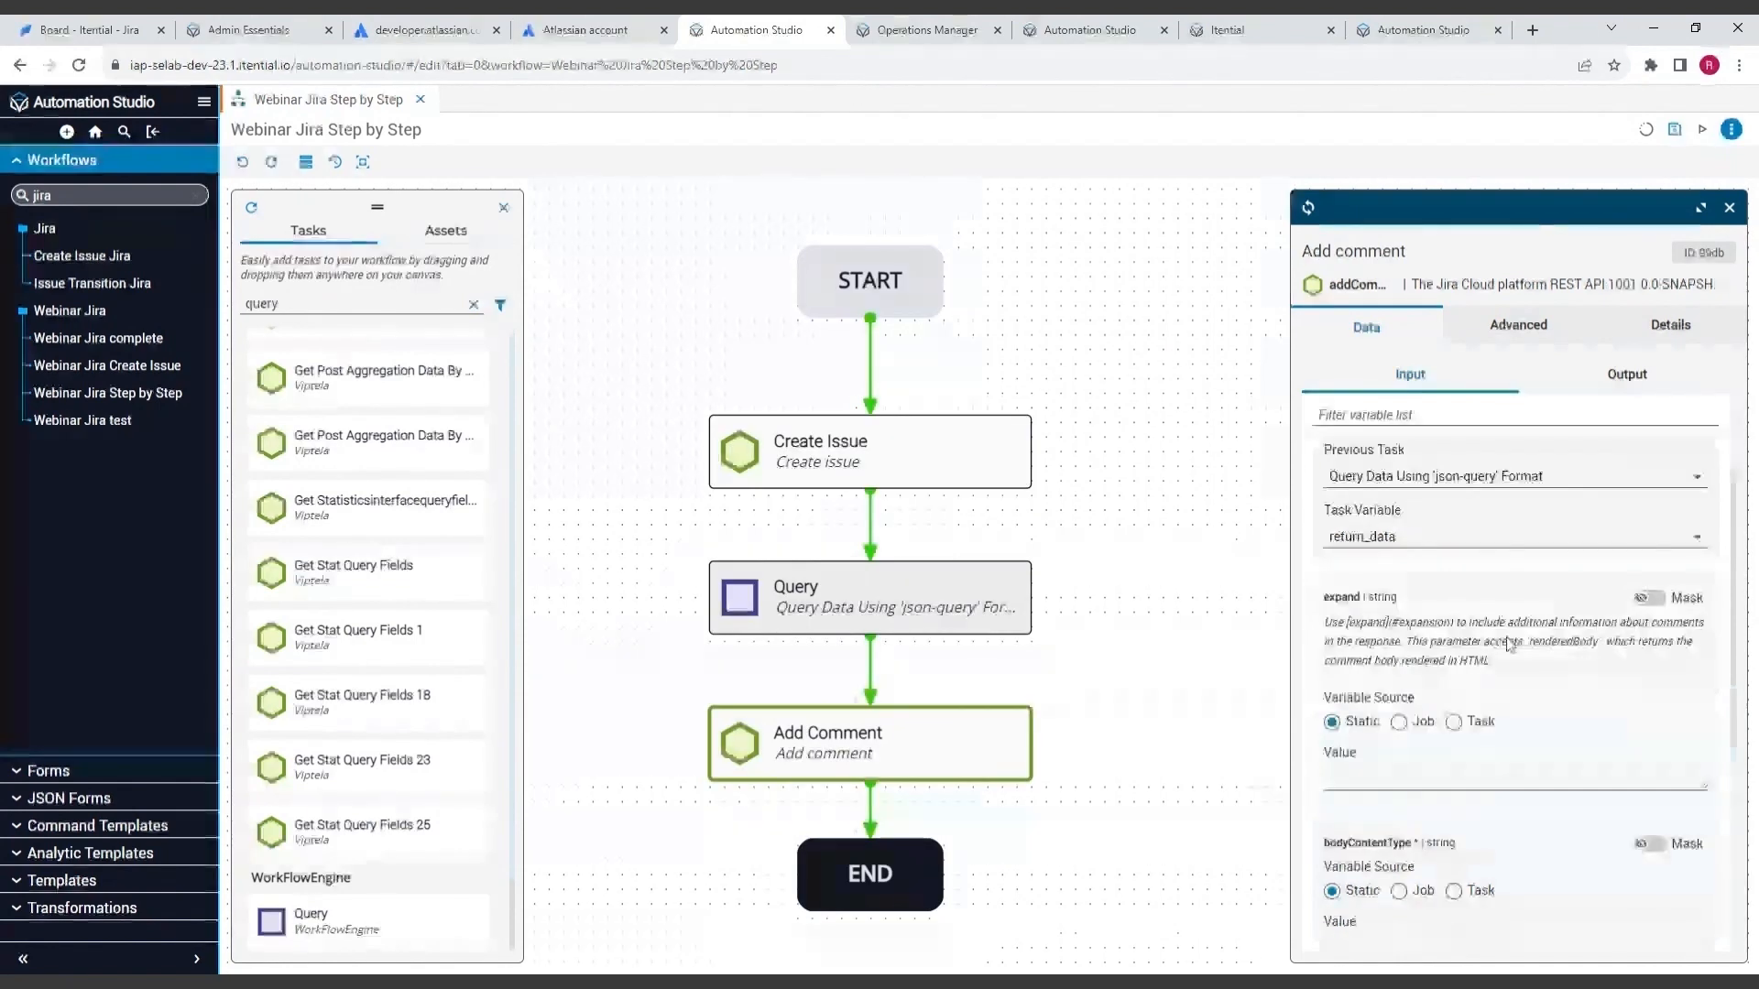
Set Add Comment's static requestBodyPayload to a JSON object whose body is "Added this comment to the issue!", and check it in the enlarged editor.
scroll(1510, 644, "down", 4)
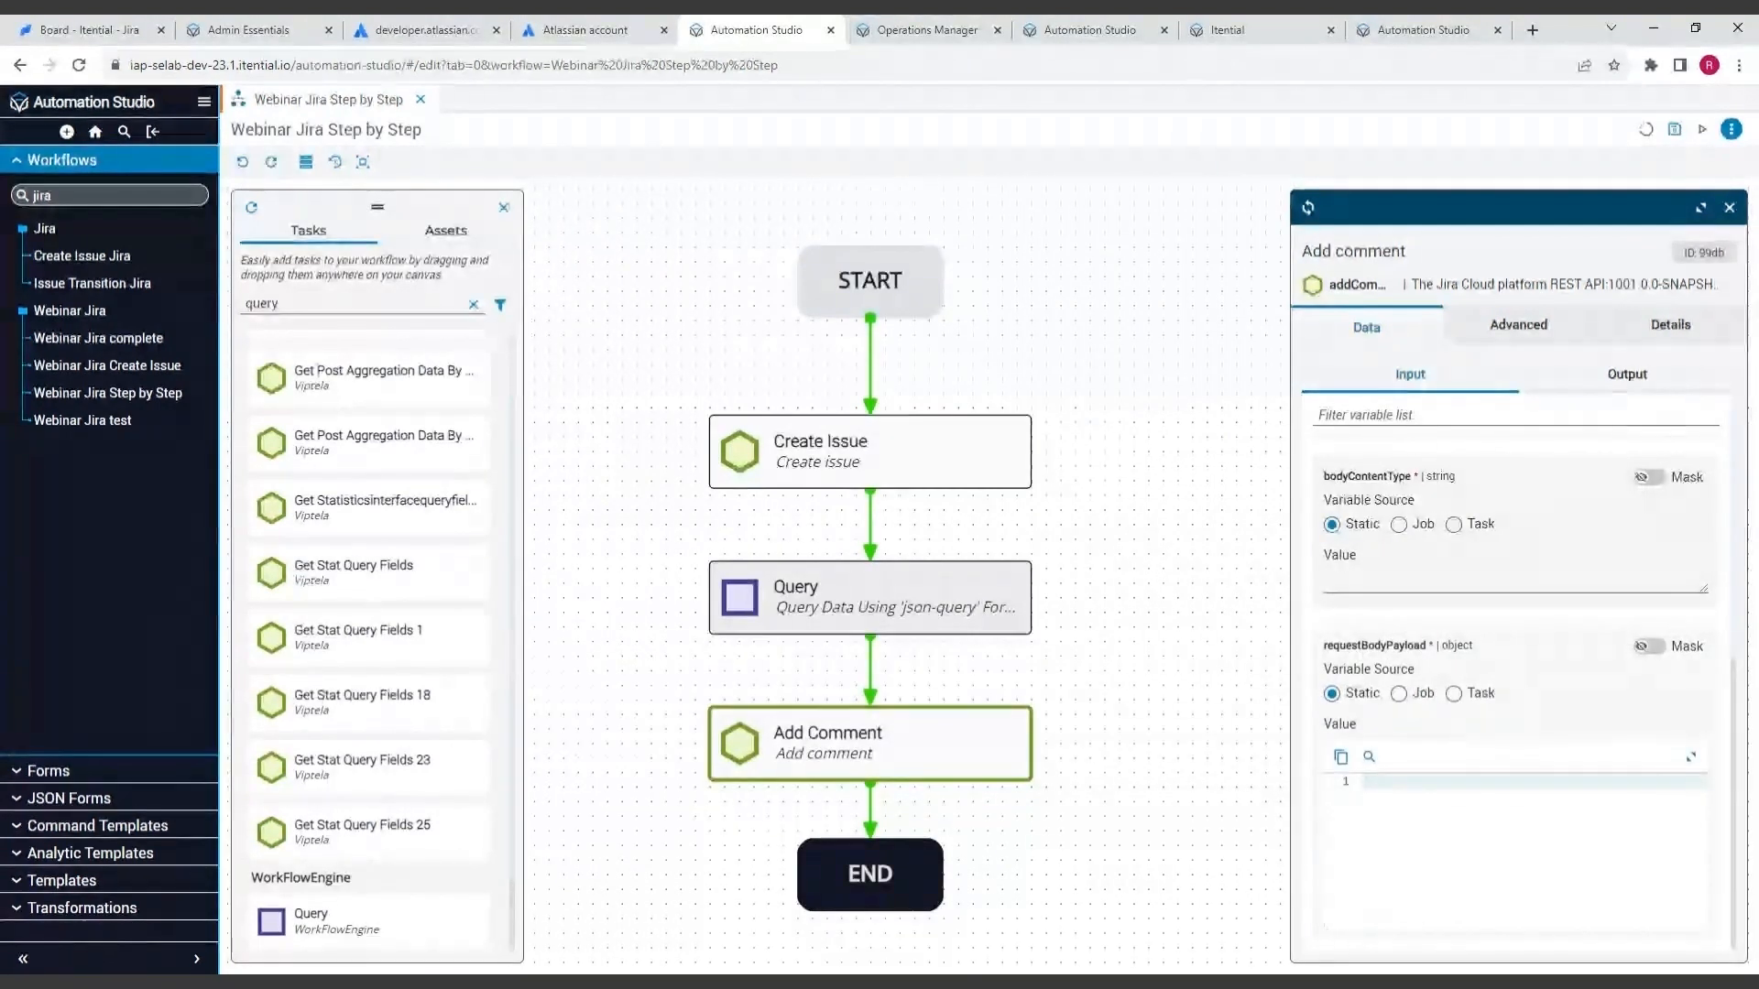
key("alt+Tab")
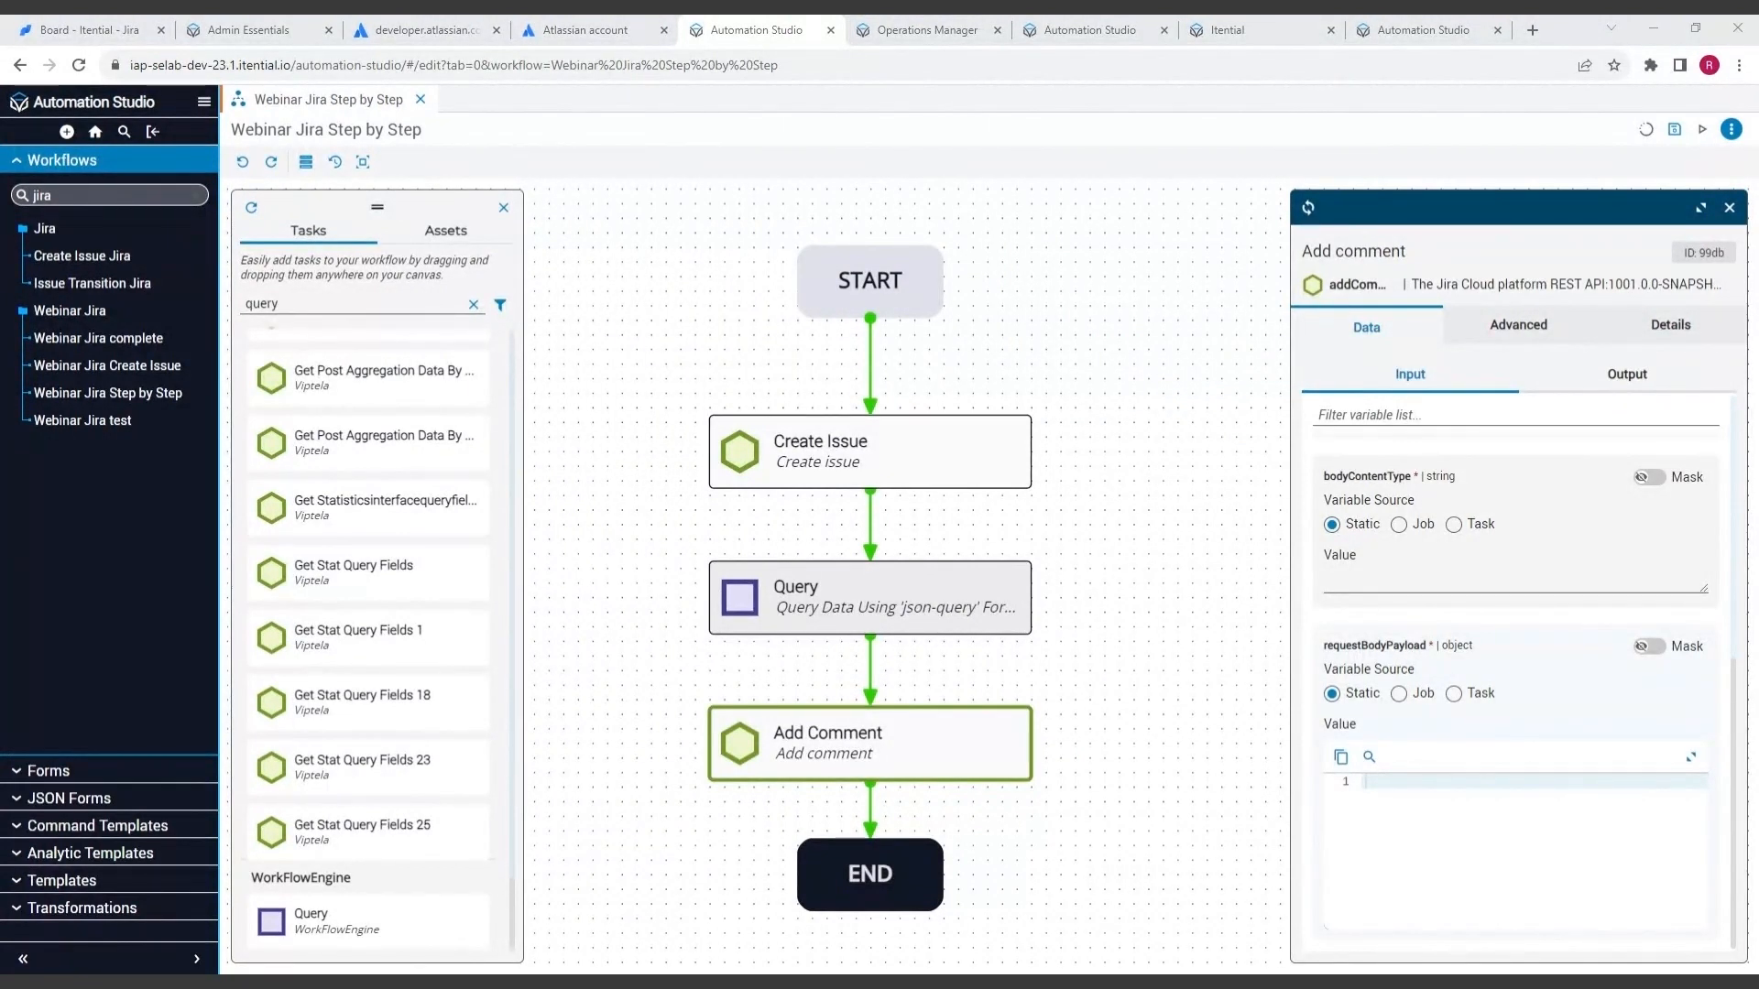
key("alt+Tab")
type("{     \"body\": \"Added this comment to the issue!\" }")
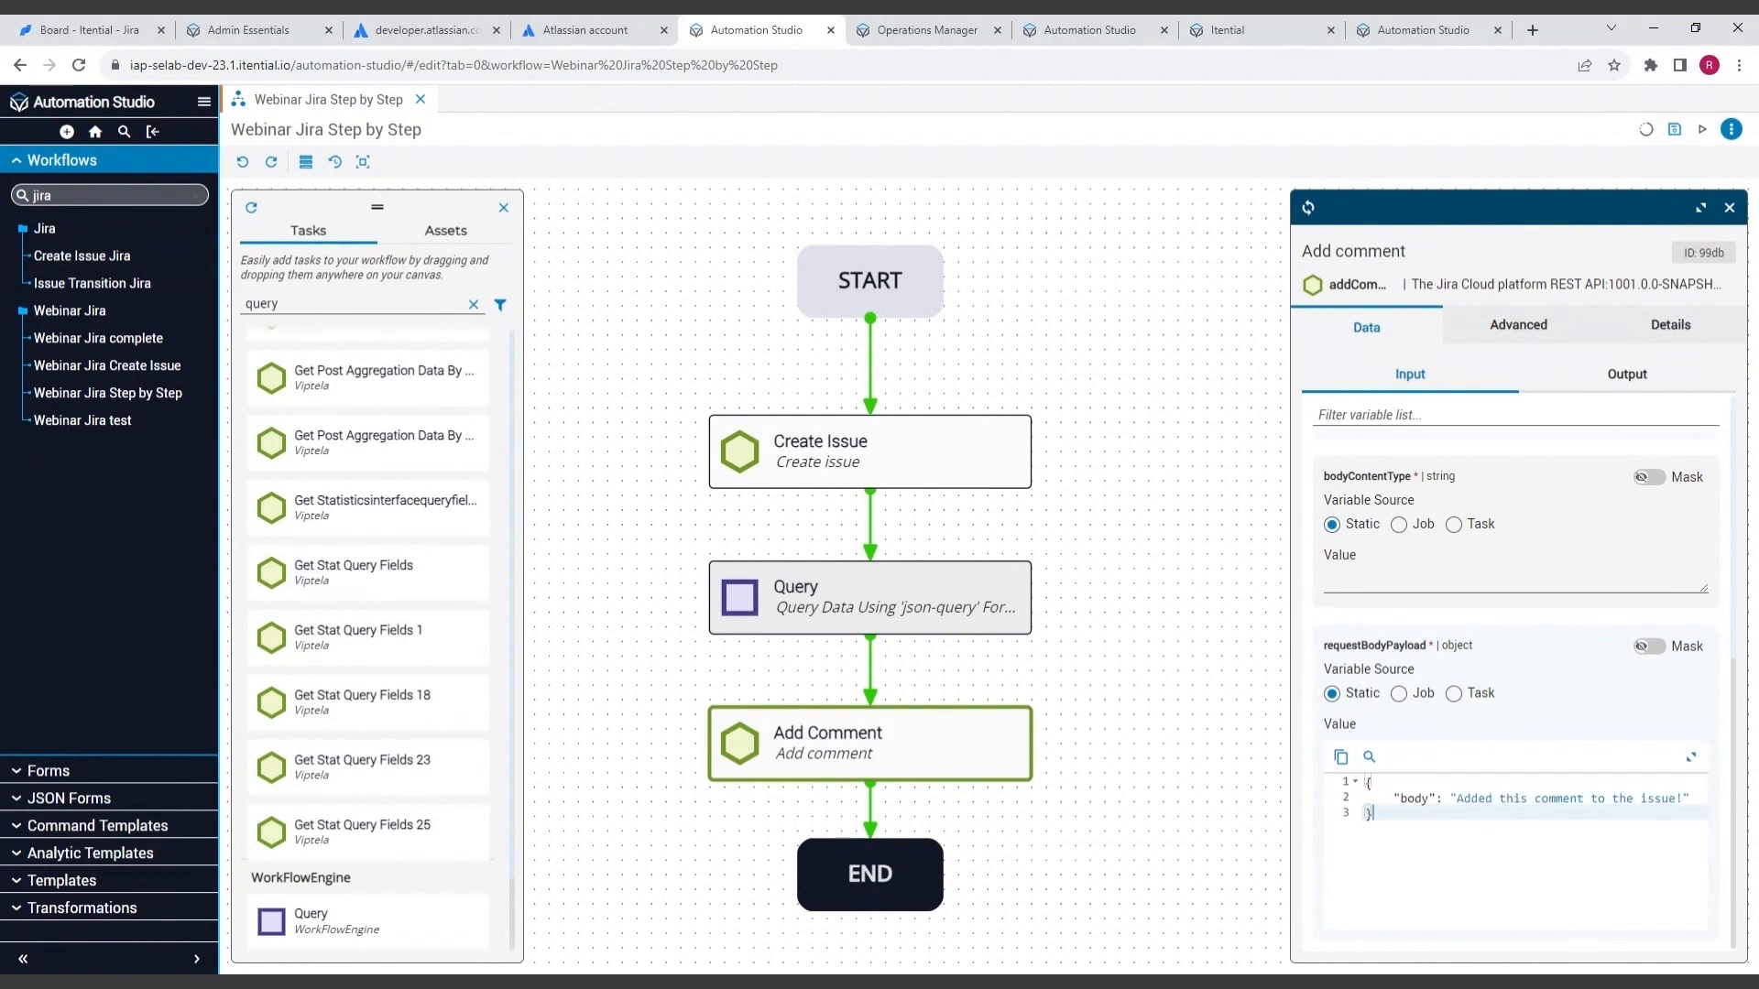
left_click(1693, 762)
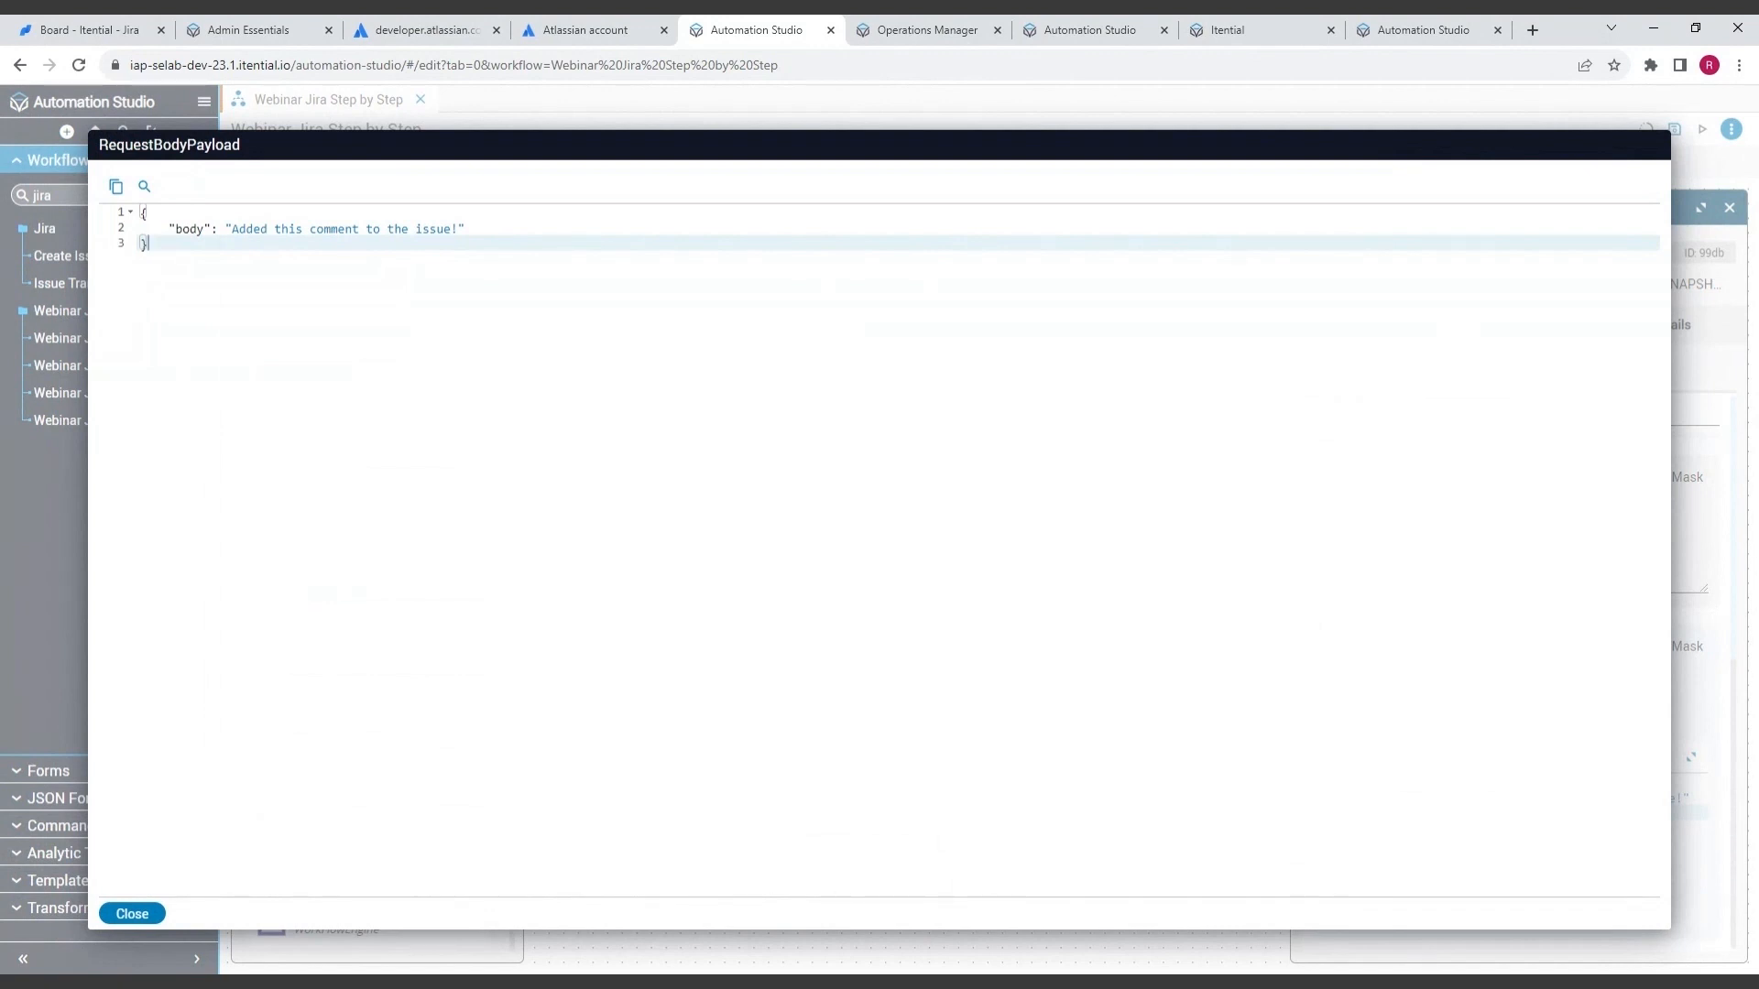
left_click(134, 920)
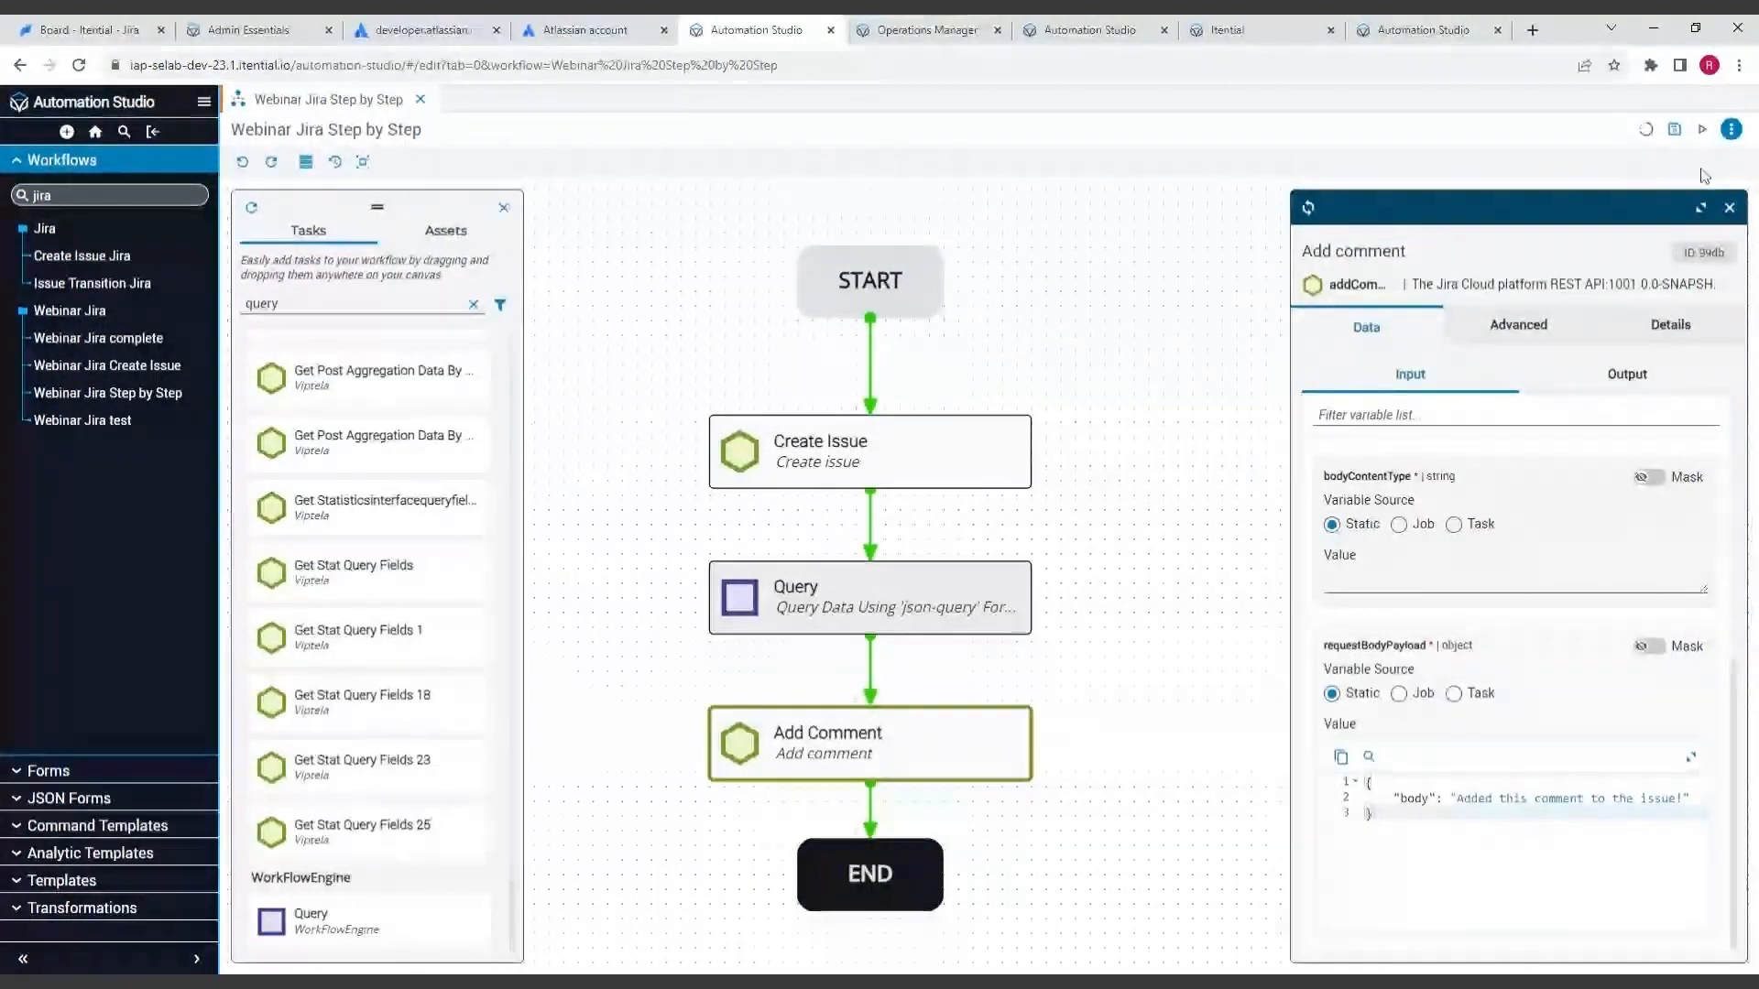
Save the Webinar Jira Step by Step workflow and run it without access groups or a job description.
left_click(1675, 129)
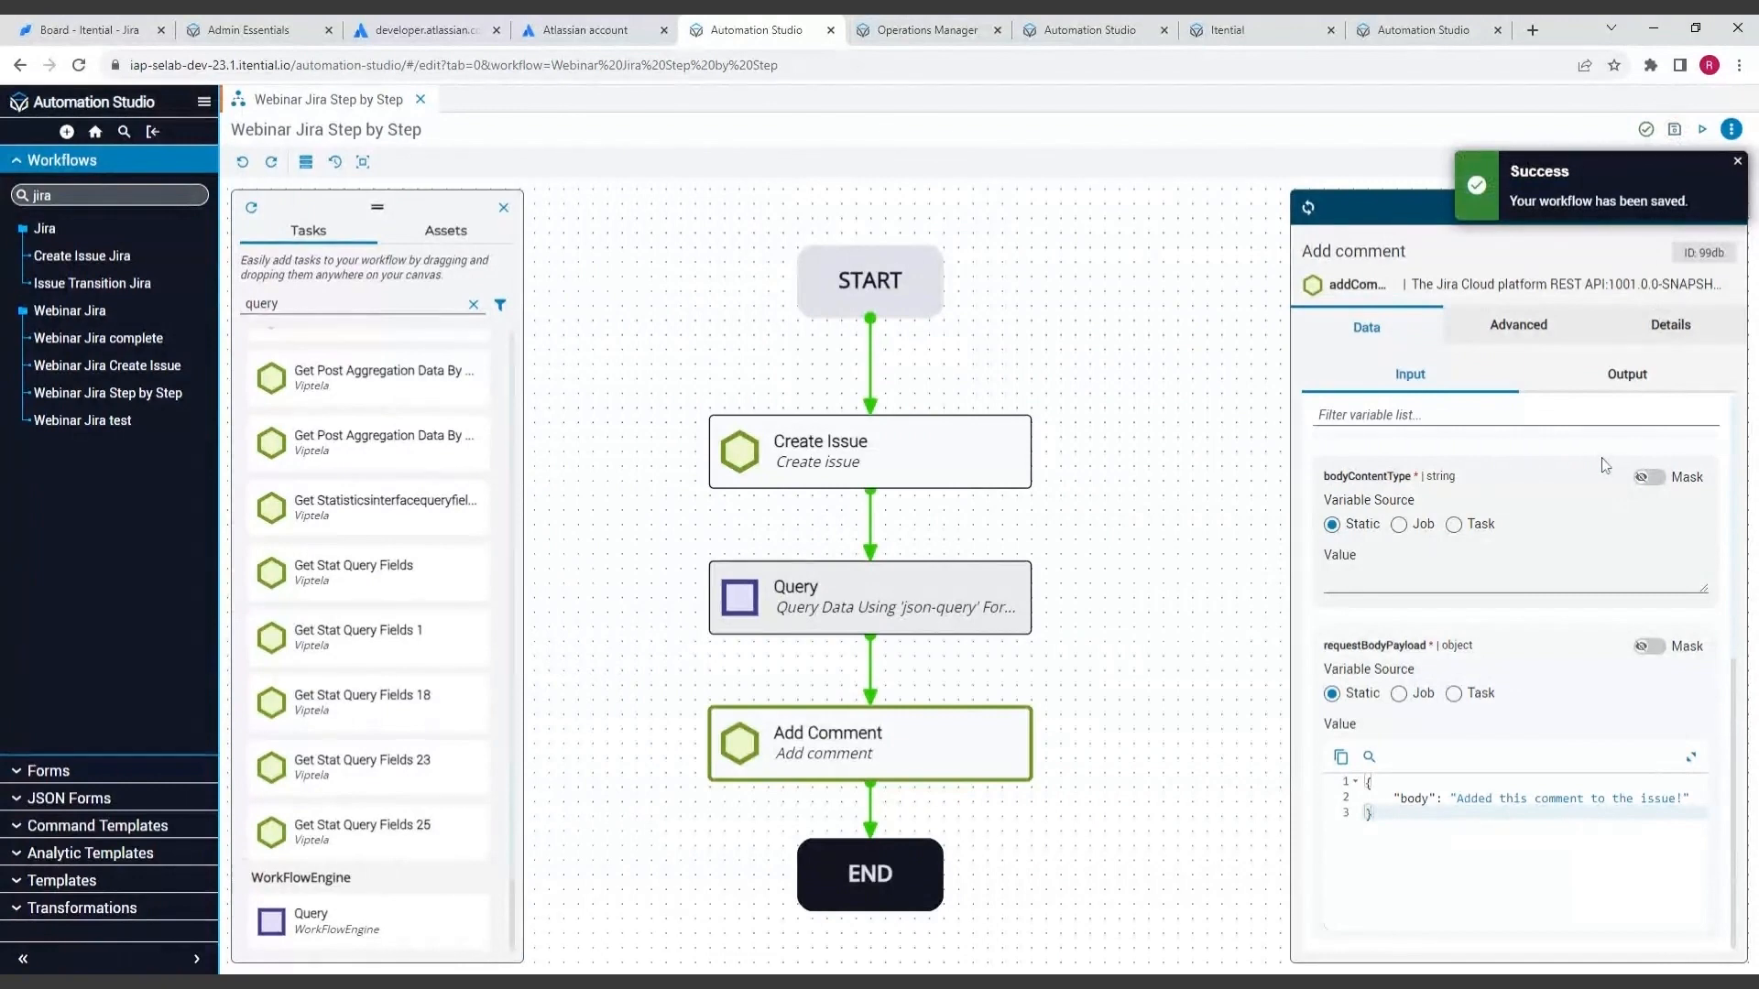
left_click(1703, 131)
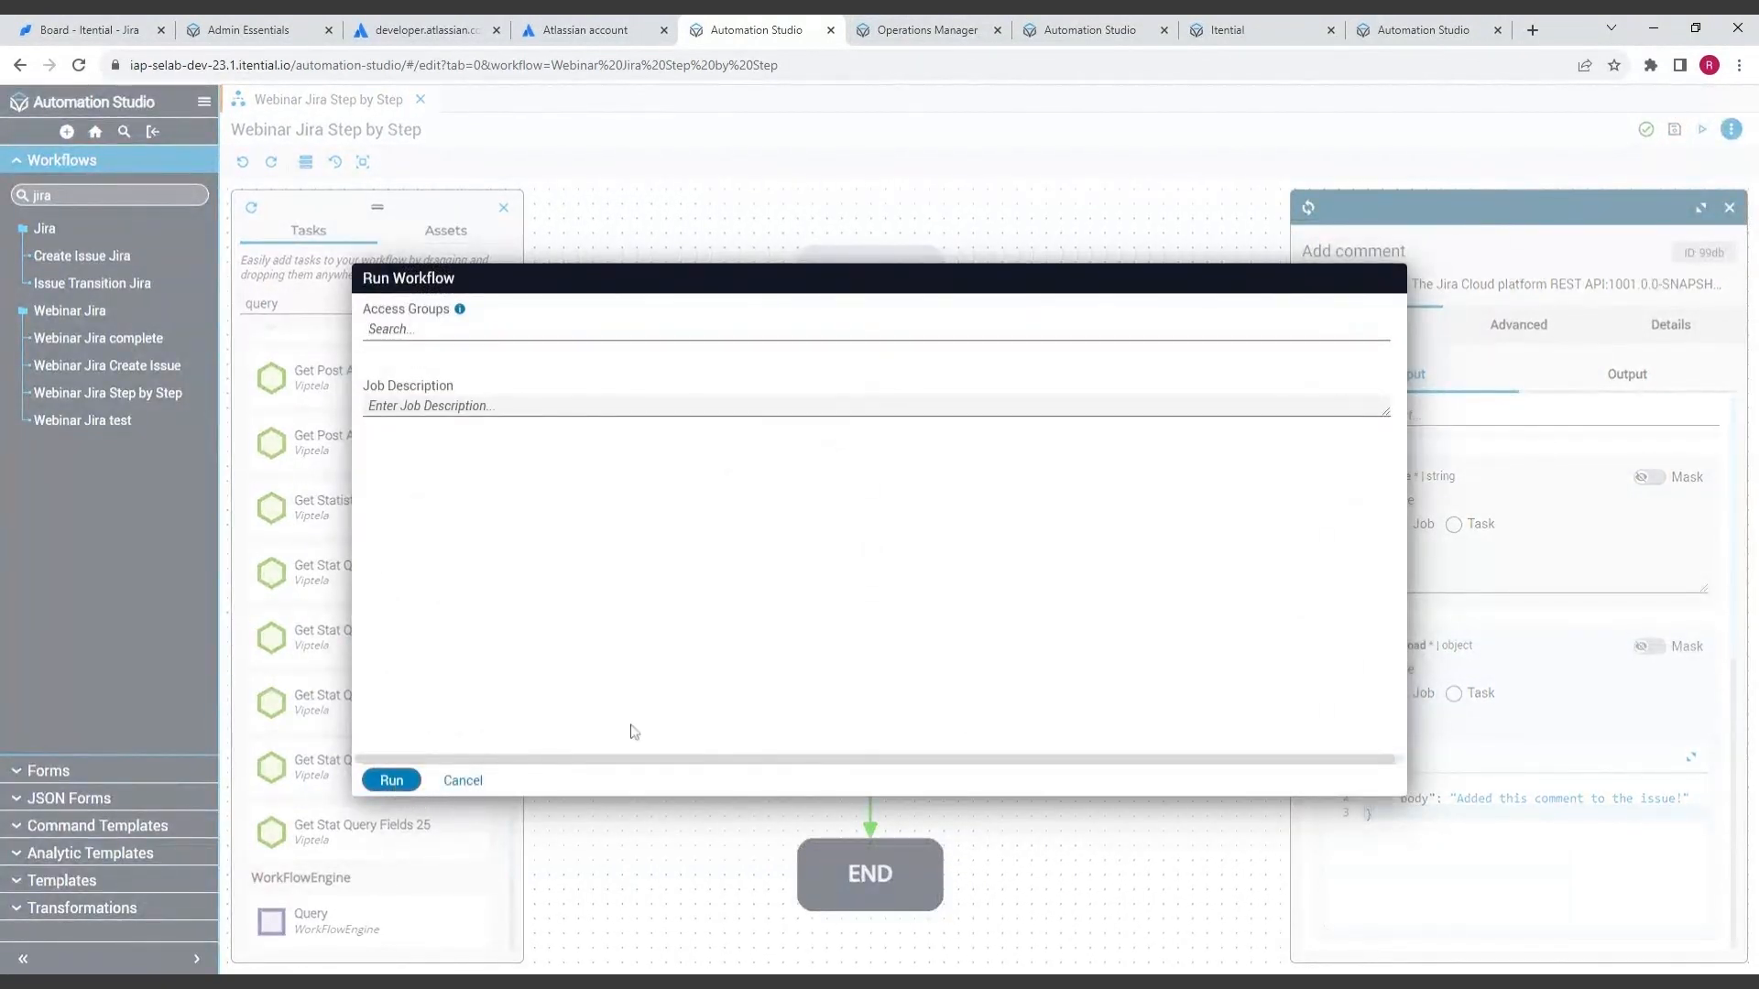
left_click(391, 780)
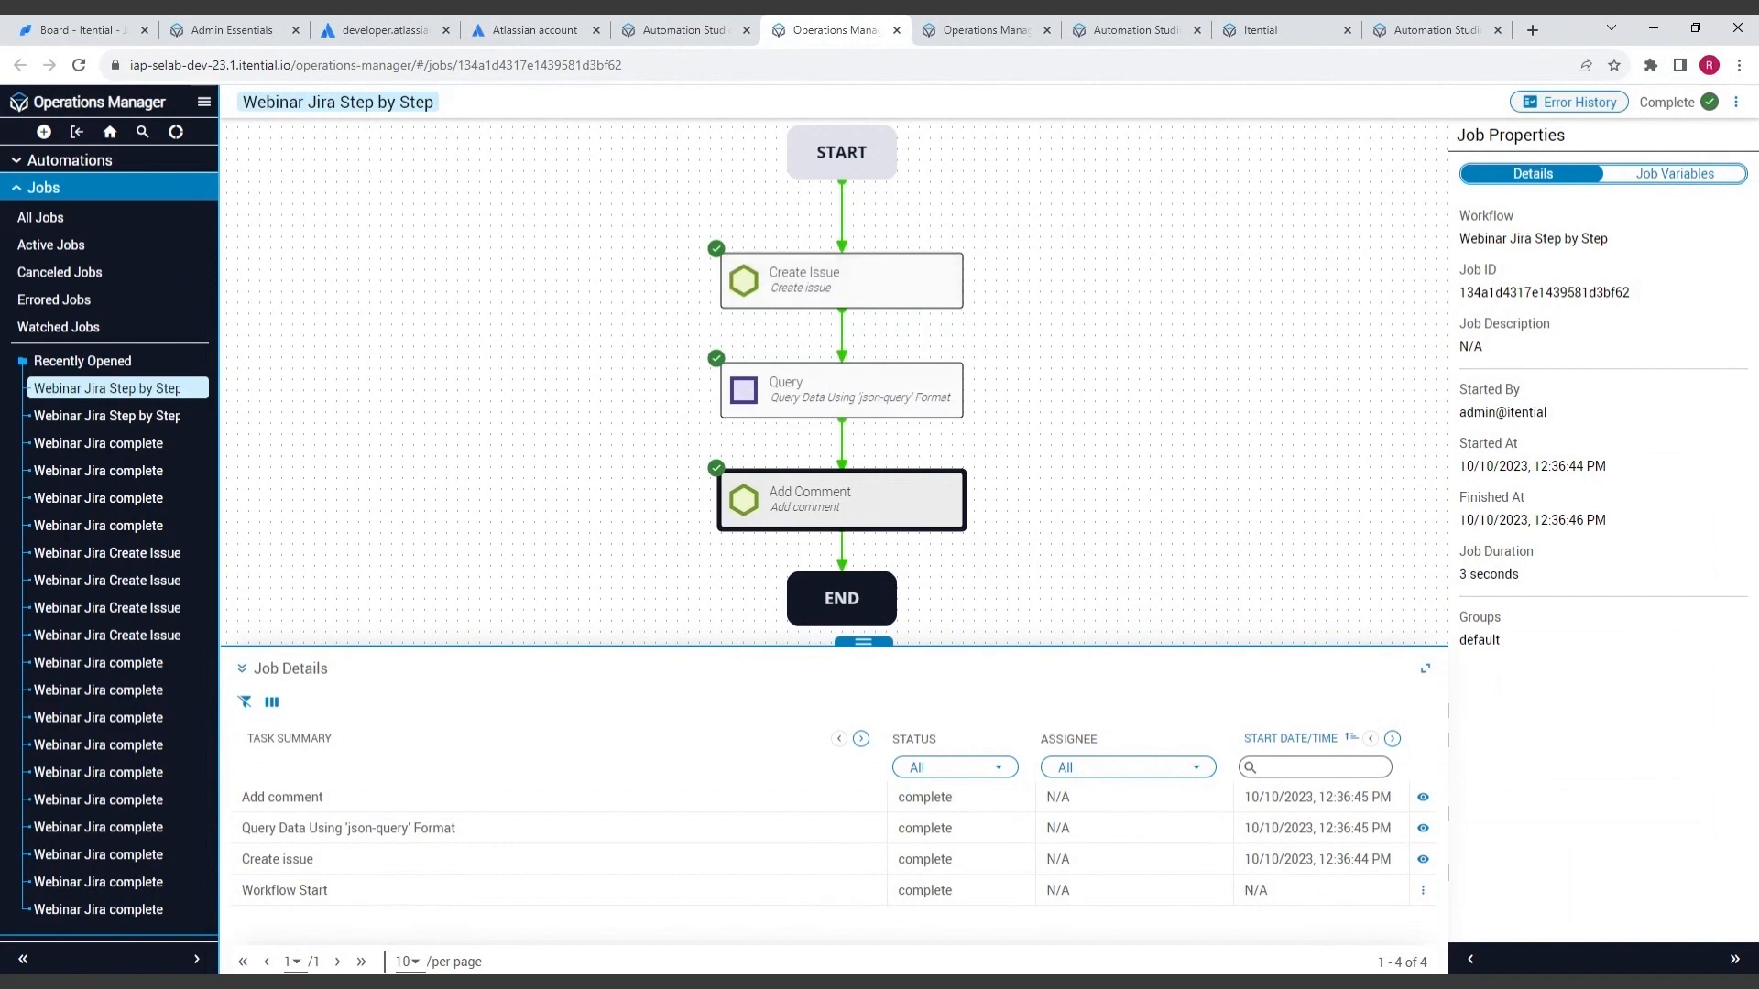
Switch to the Itential project board in Jira and open the new issue IT-62, Add VLAN to DC Switch.
left_click(81, 30)
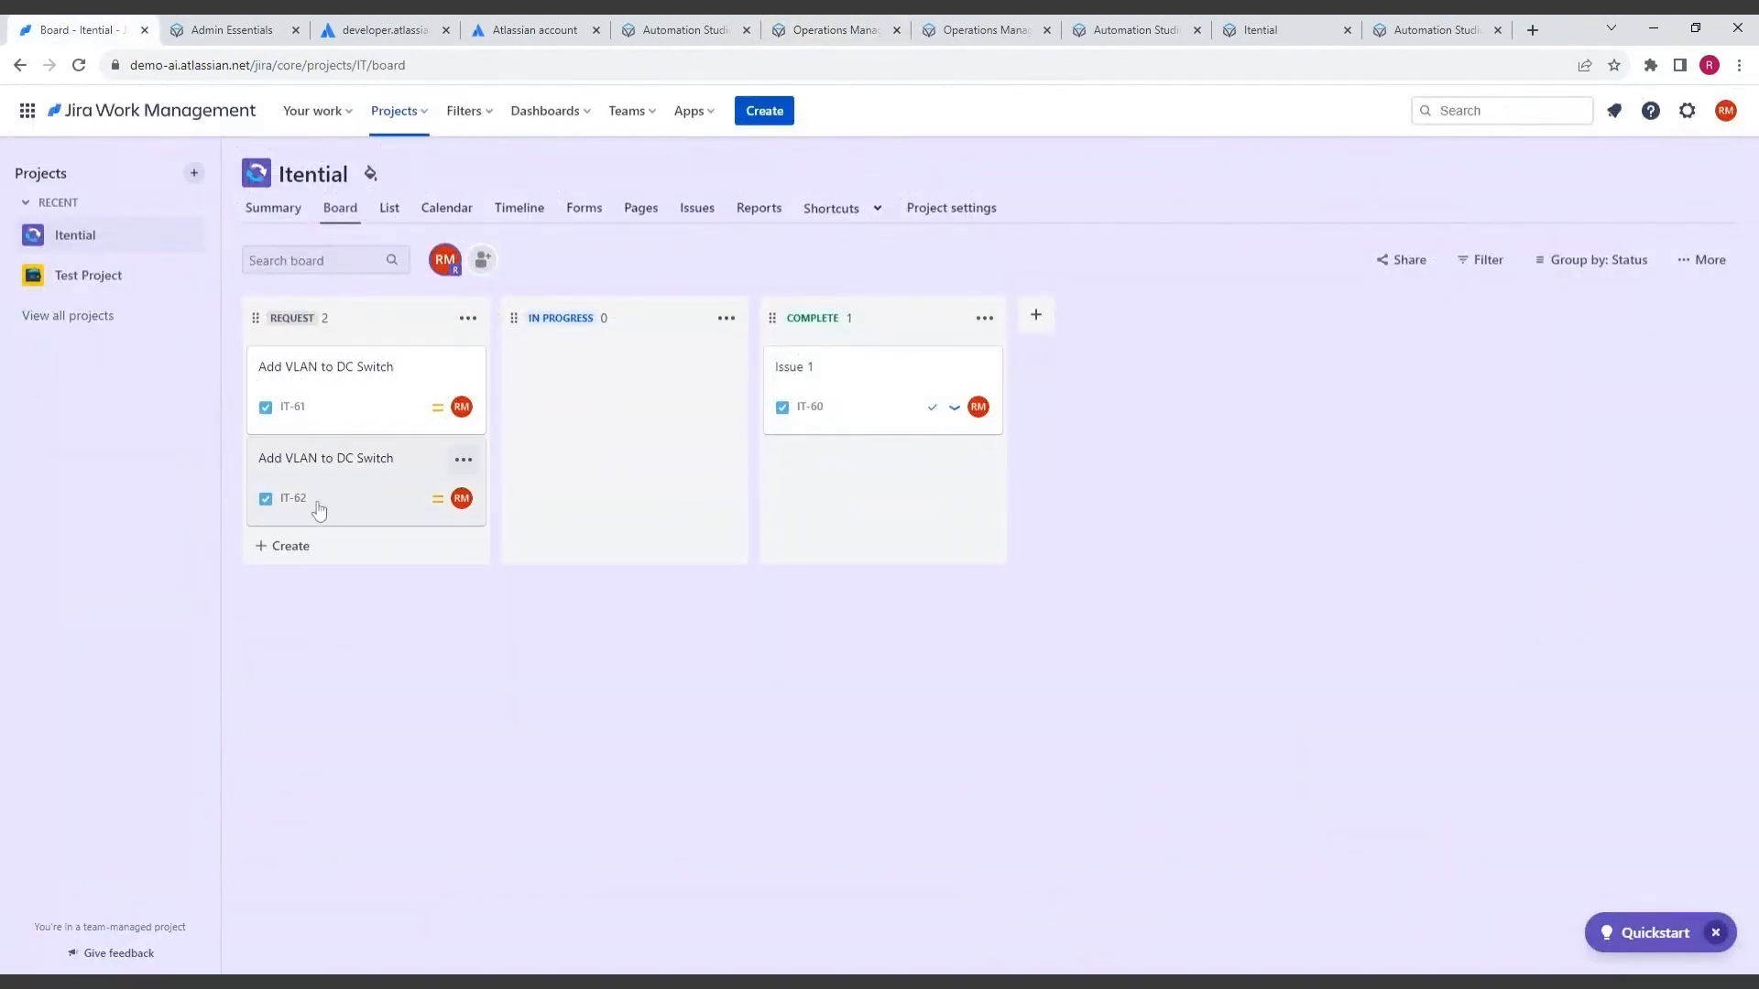
left_click(377, 491)
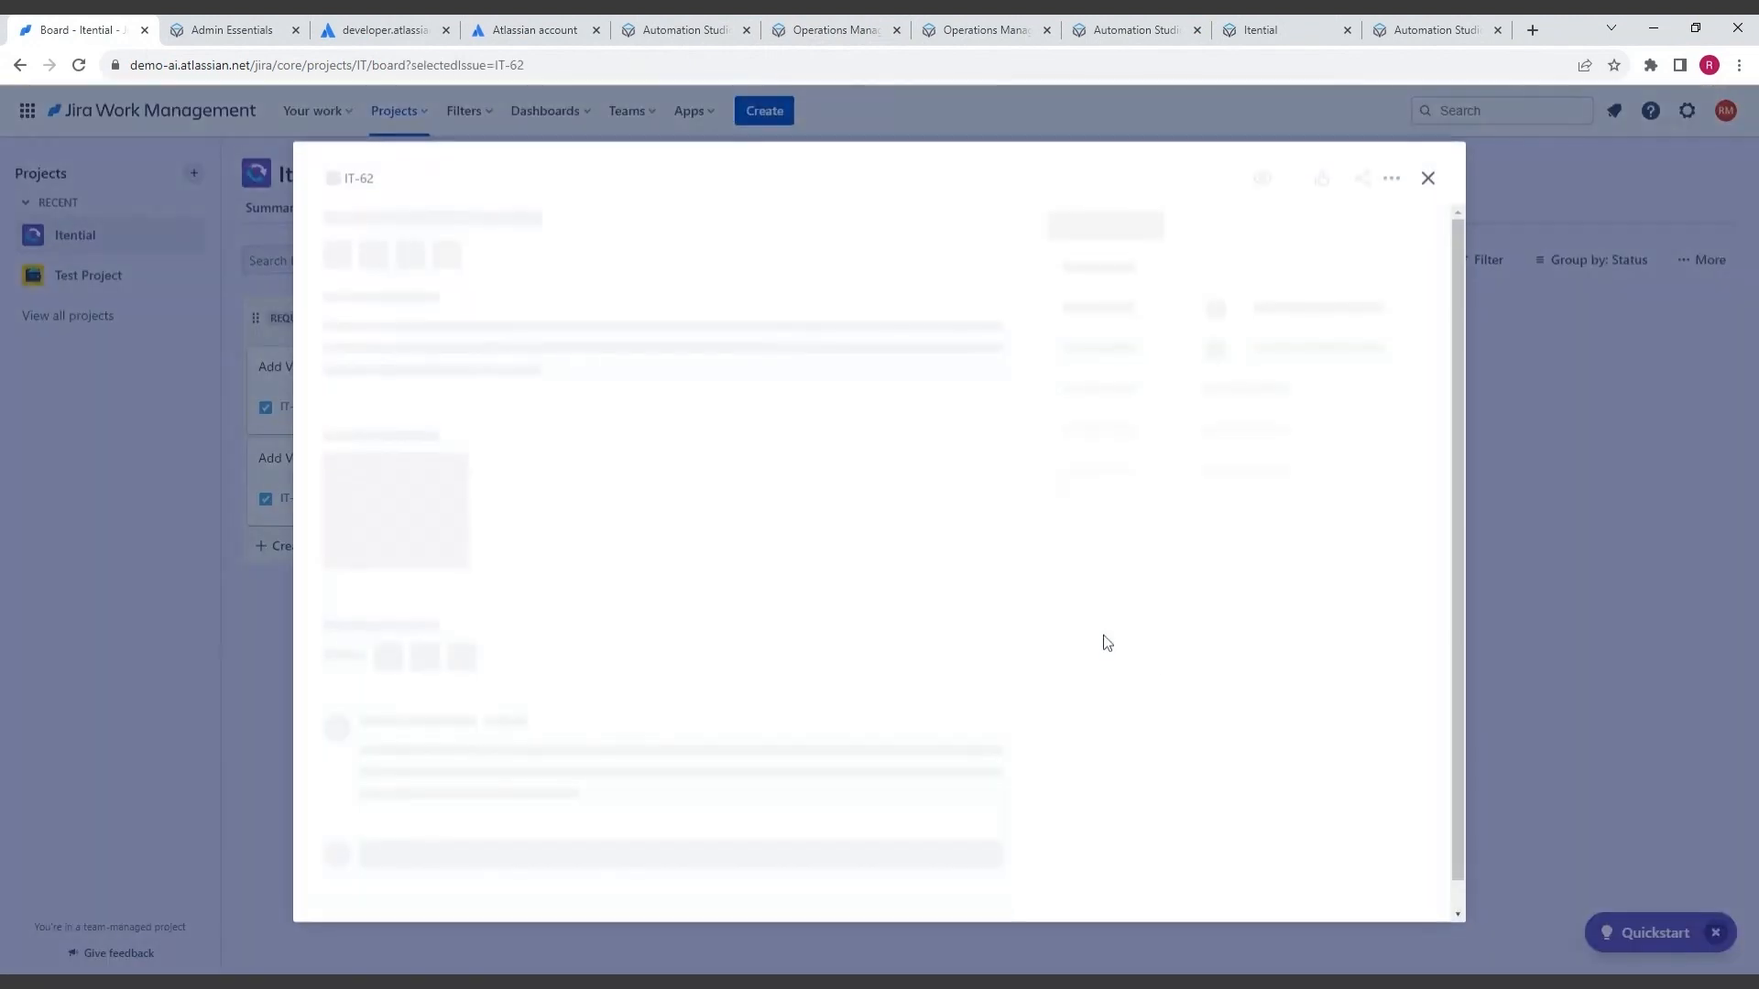